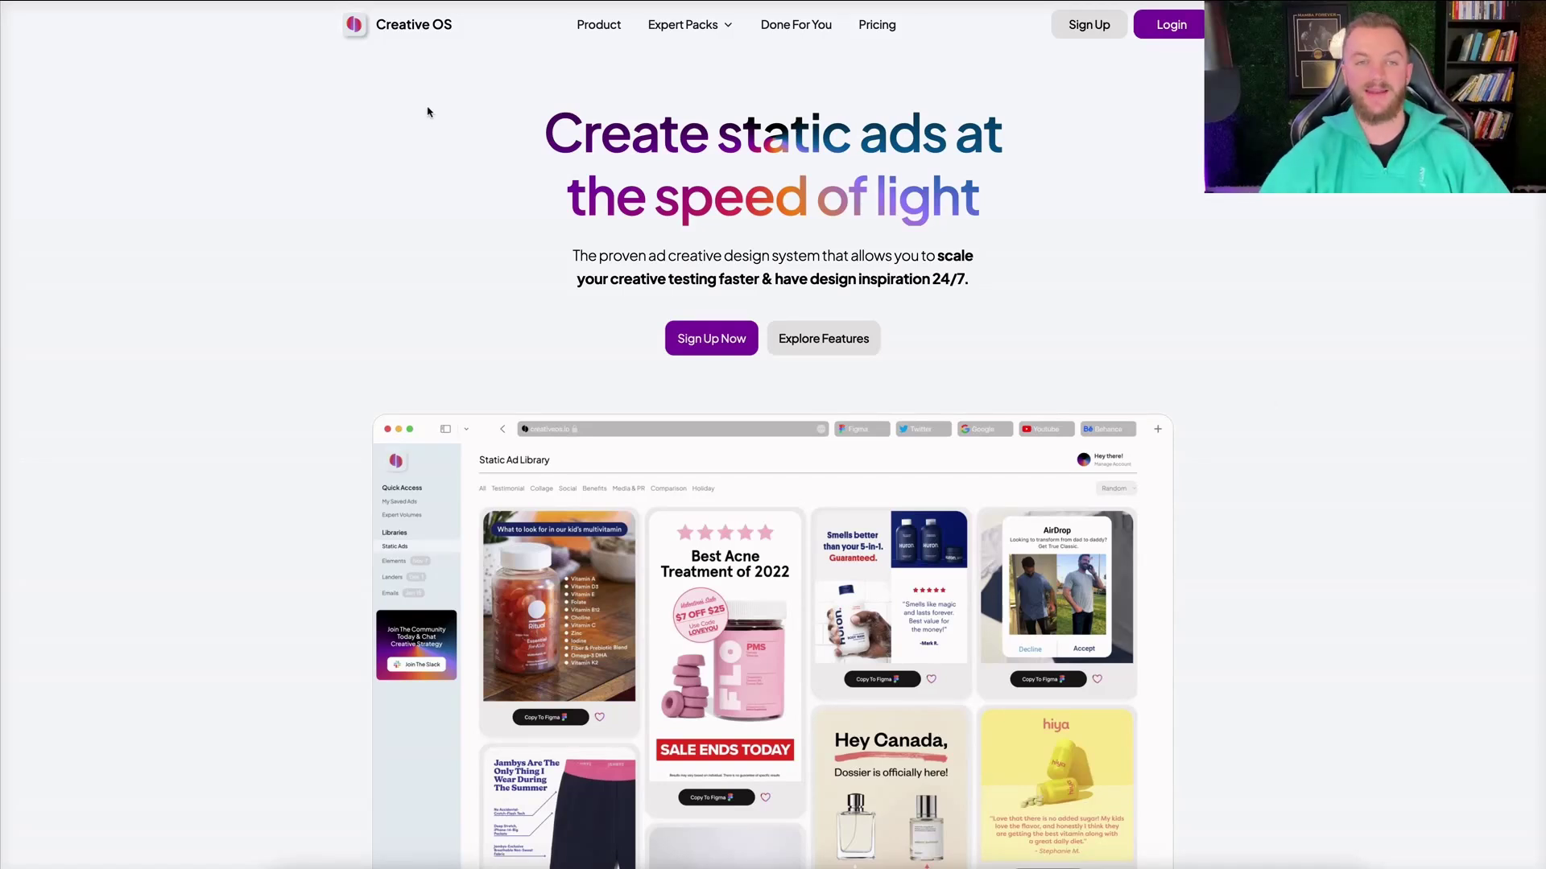
Highlight the static-ads headline and scroll past the logo rows to the 'Your creative hub' cards.
drag(506, 116, 982, 214)
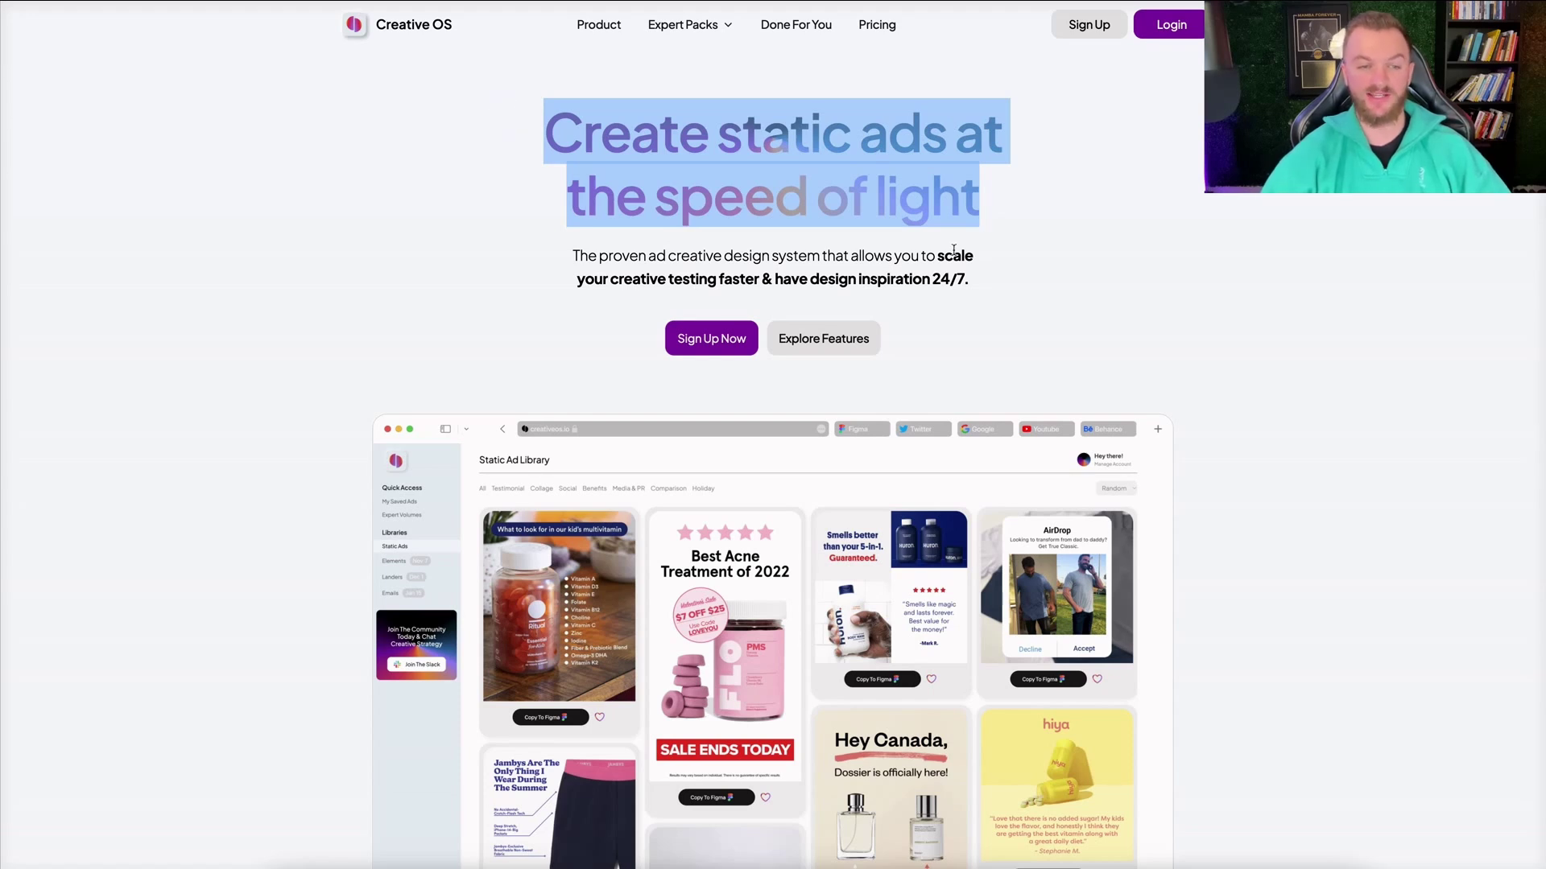
scroll(950, 254, down, 2)
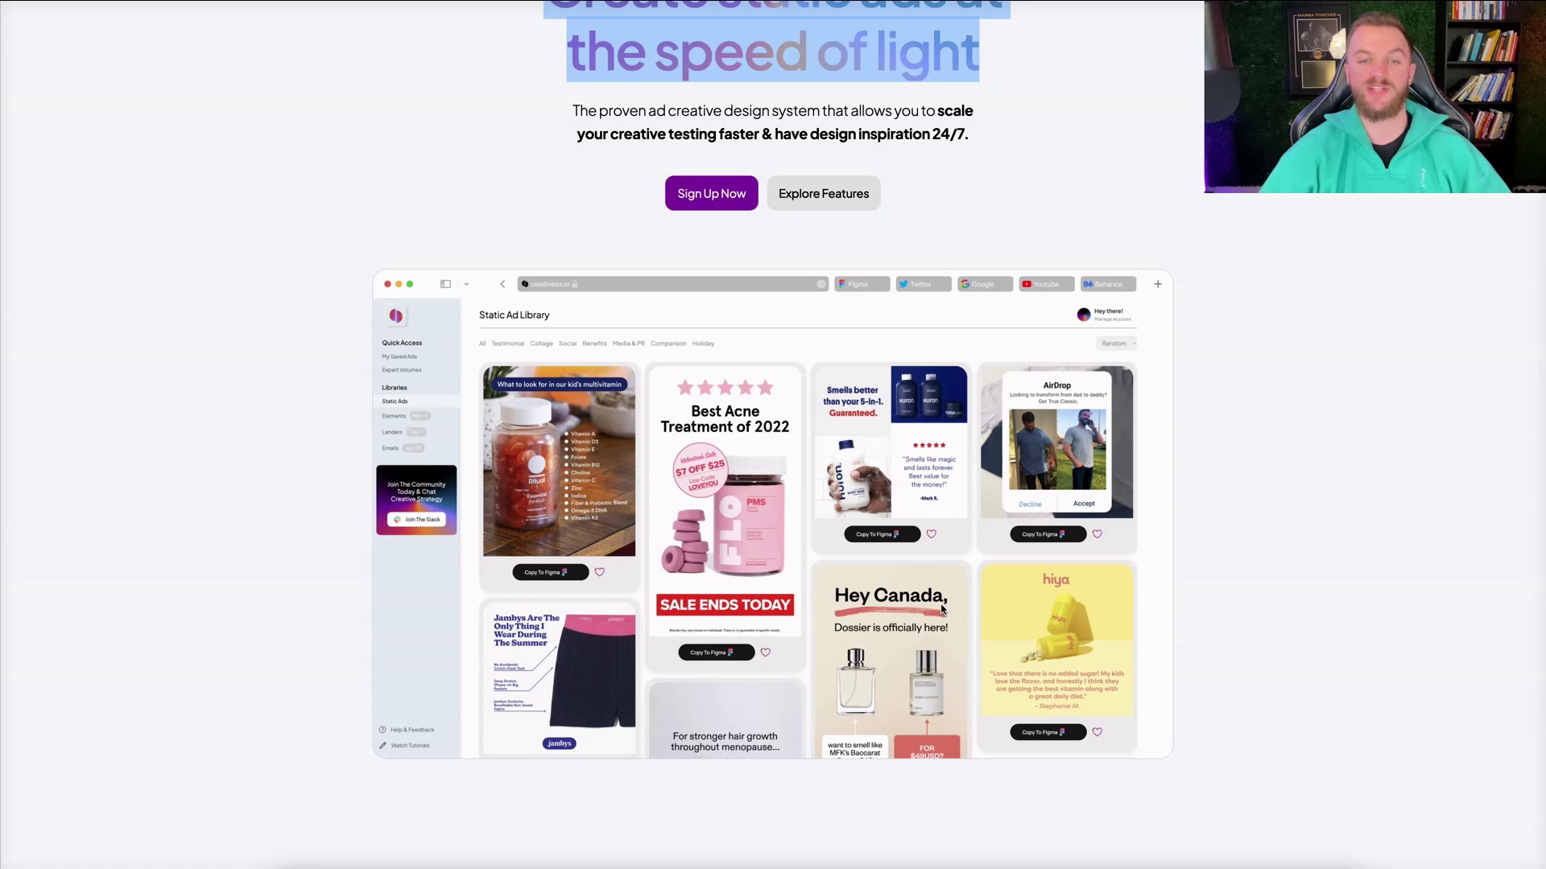
scroll(944, 616, down, 2)
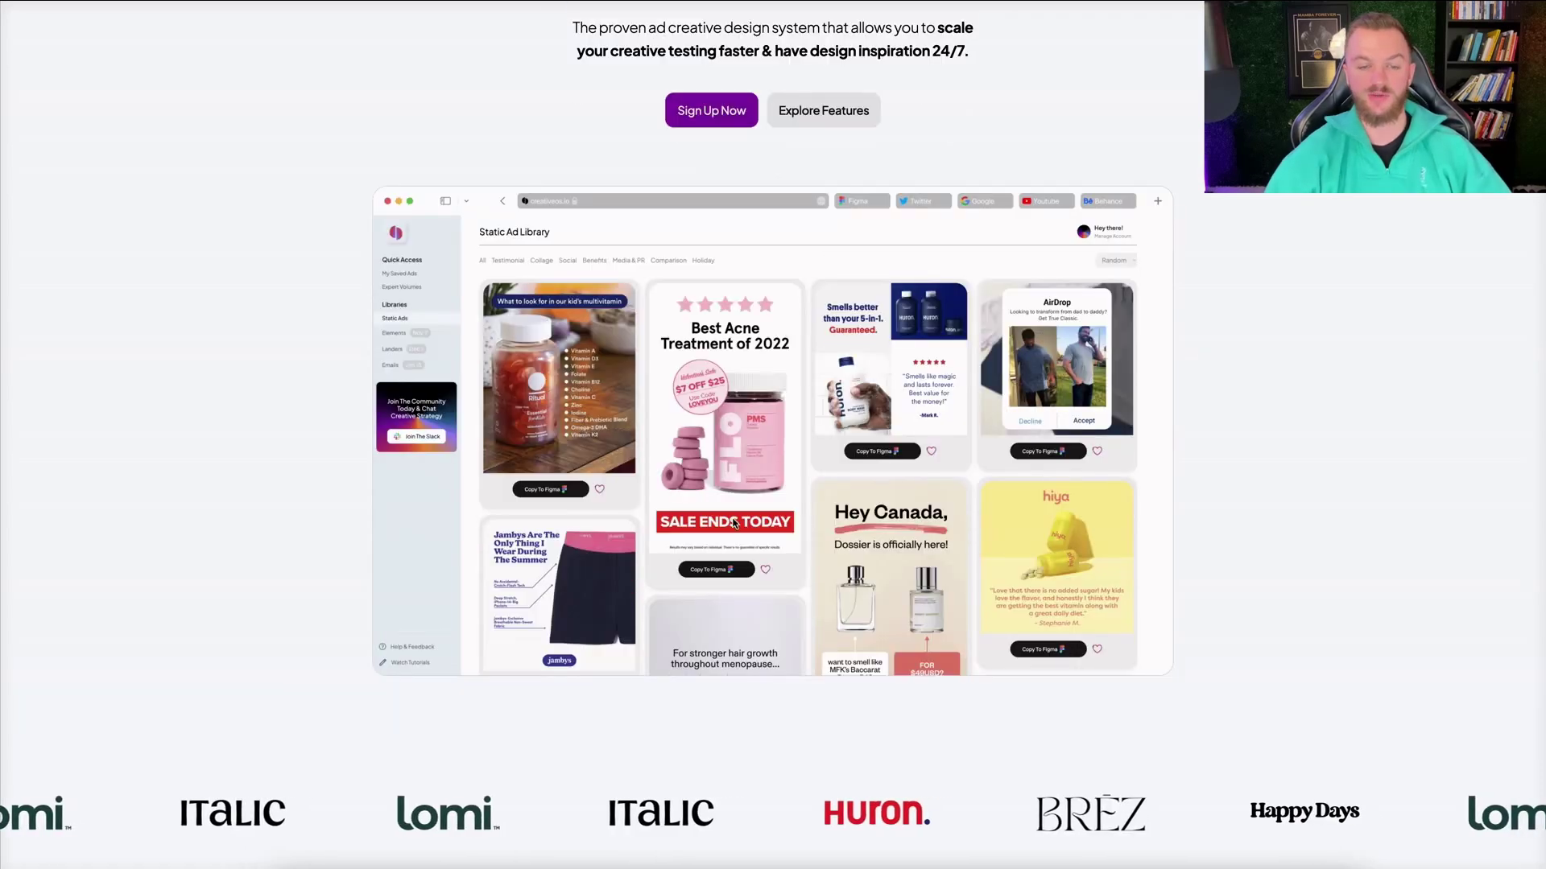
scroll(771, 503, down, 5)
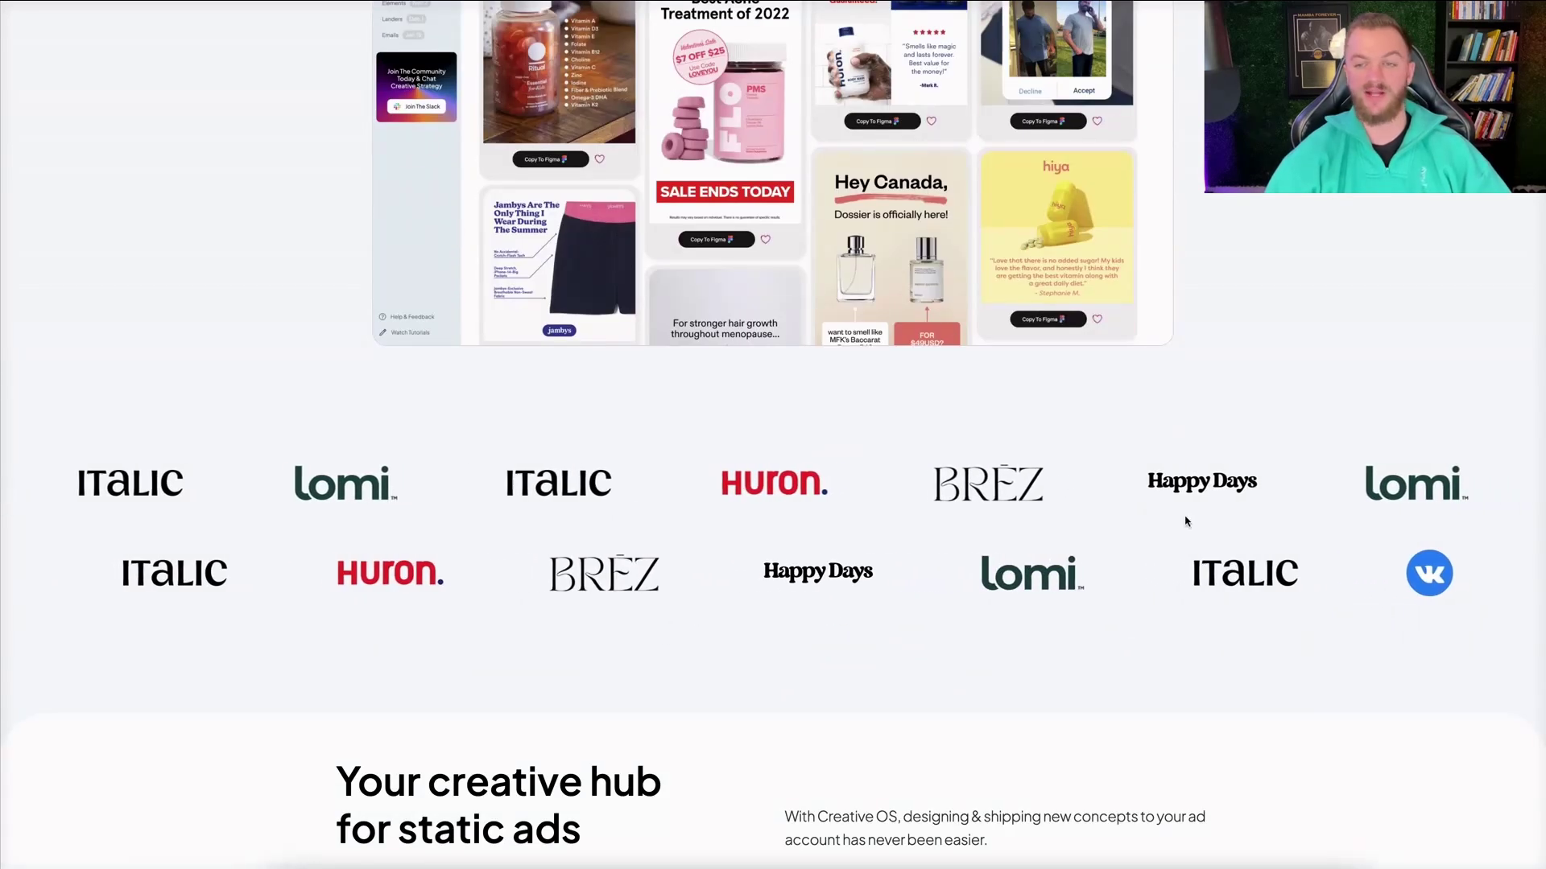
scroll(958, 523, down, 8)
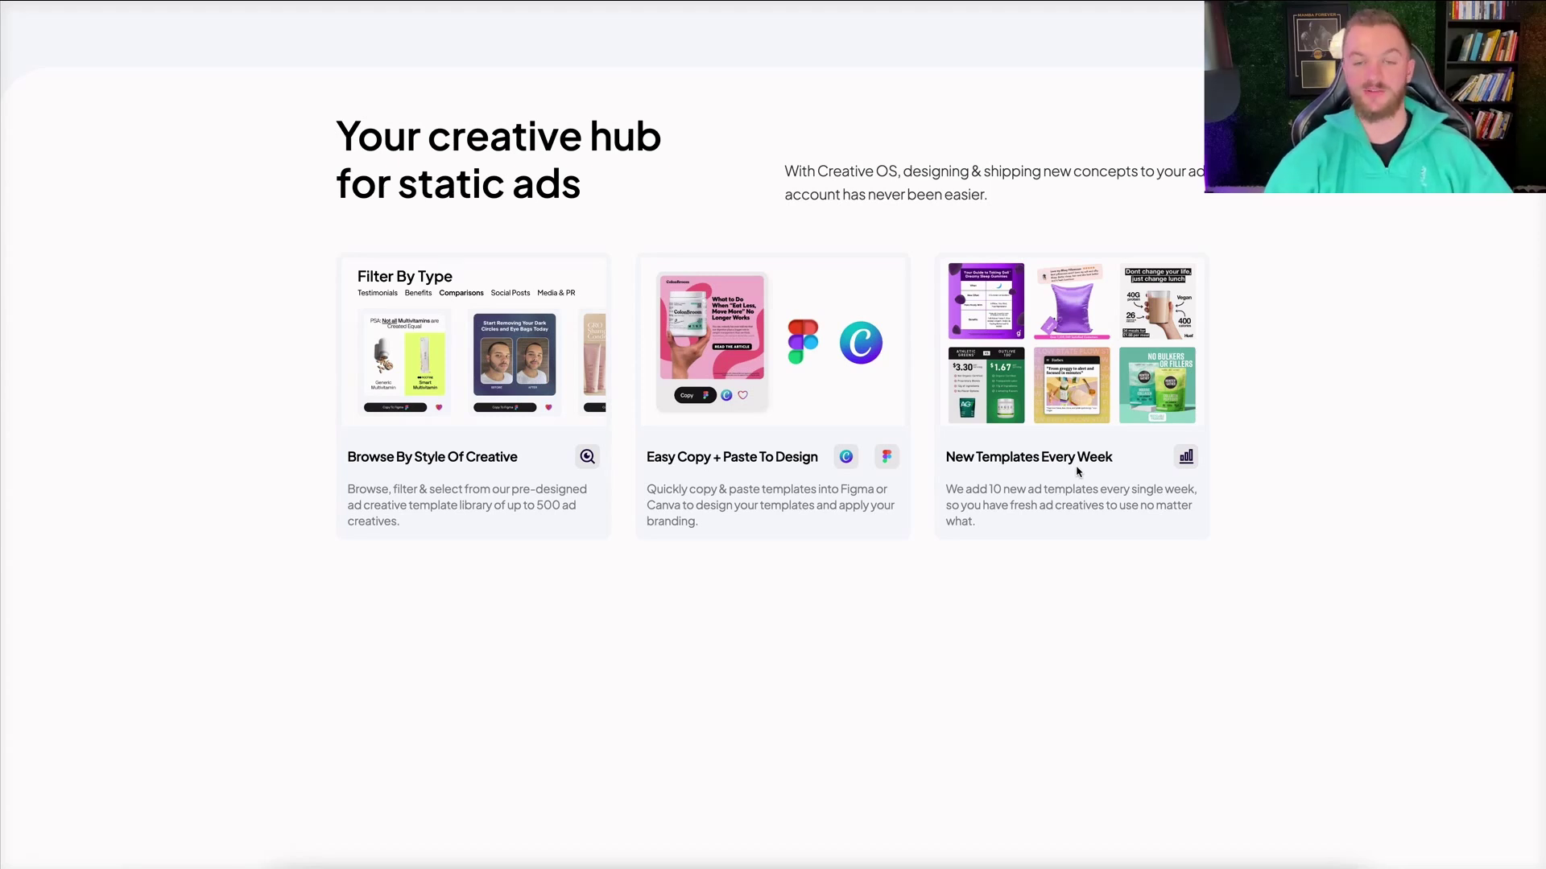
Scroll past the testimonials to the $49/month and $499 12-month pricing plans.
scroll(1077, 471, down, 15)
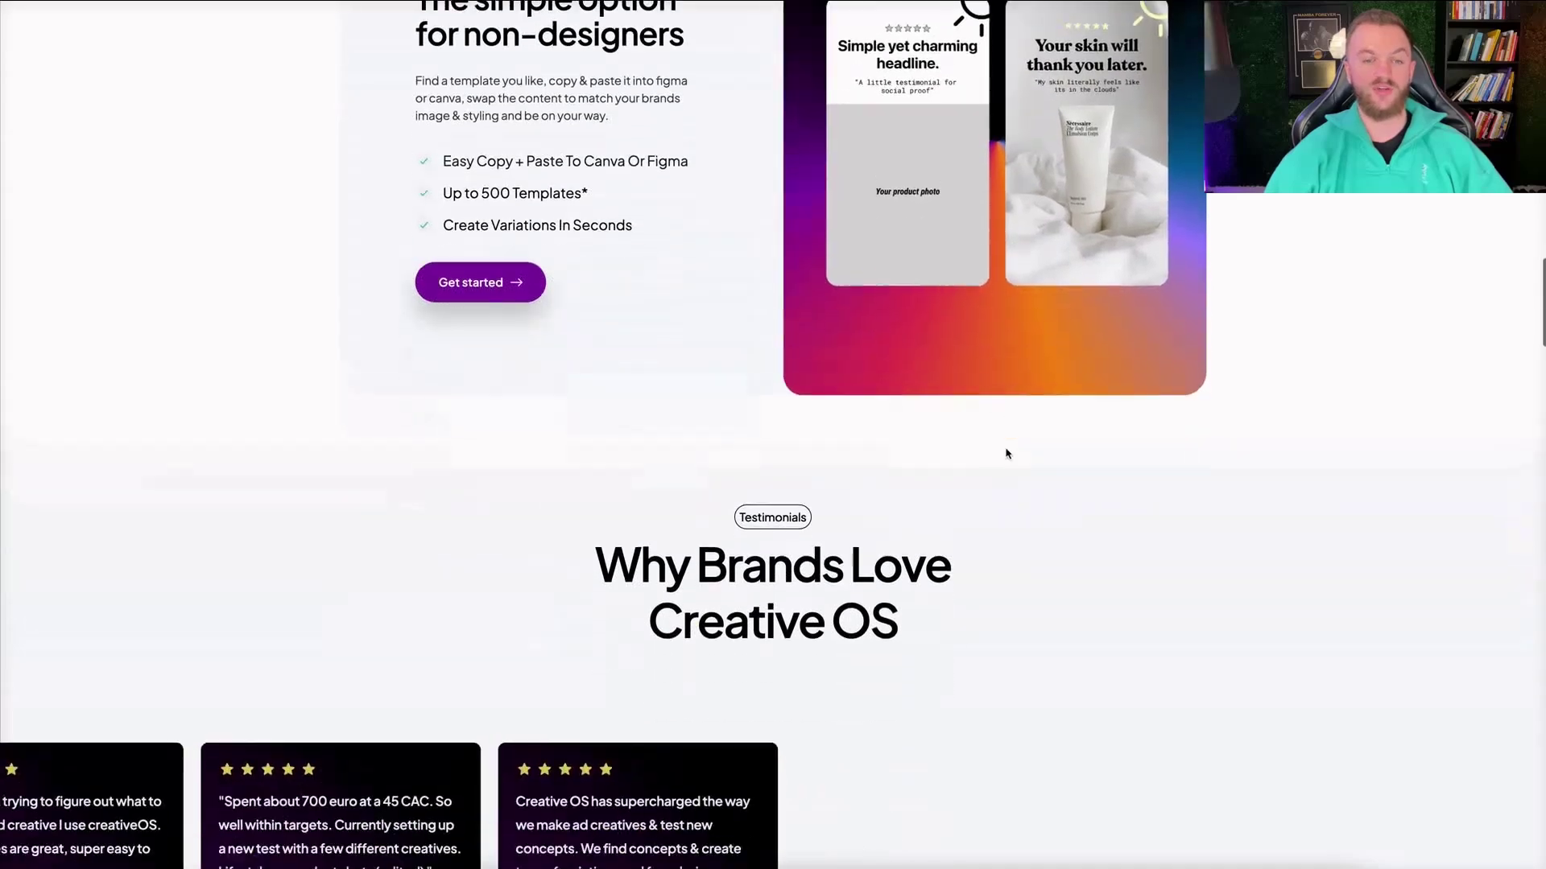
scroll(1006, 454, down, 20)
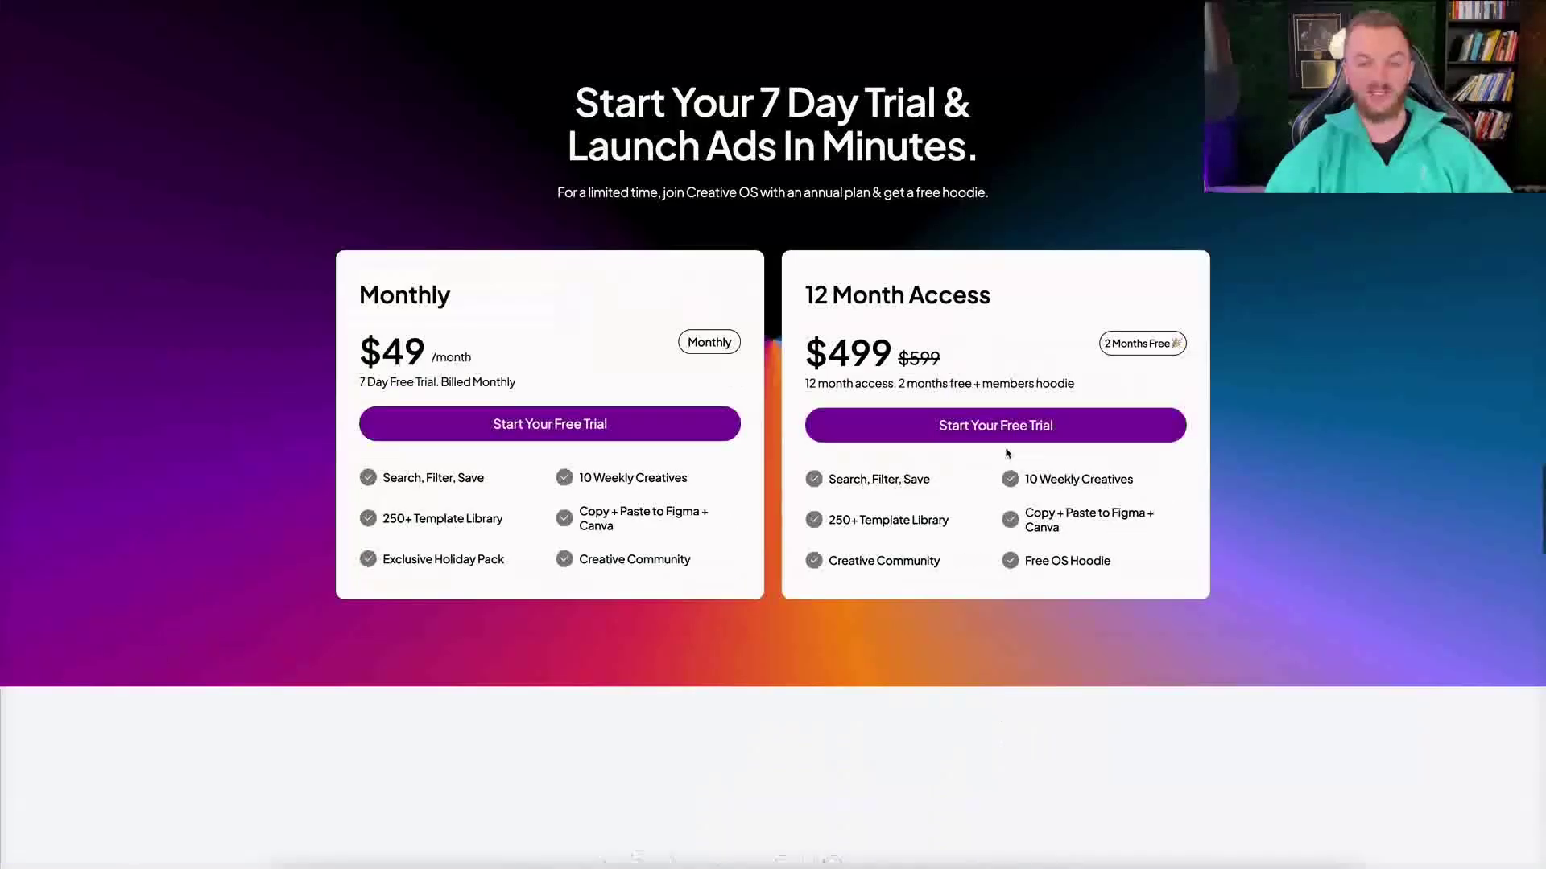
scroll(1007, 454, down, 3)
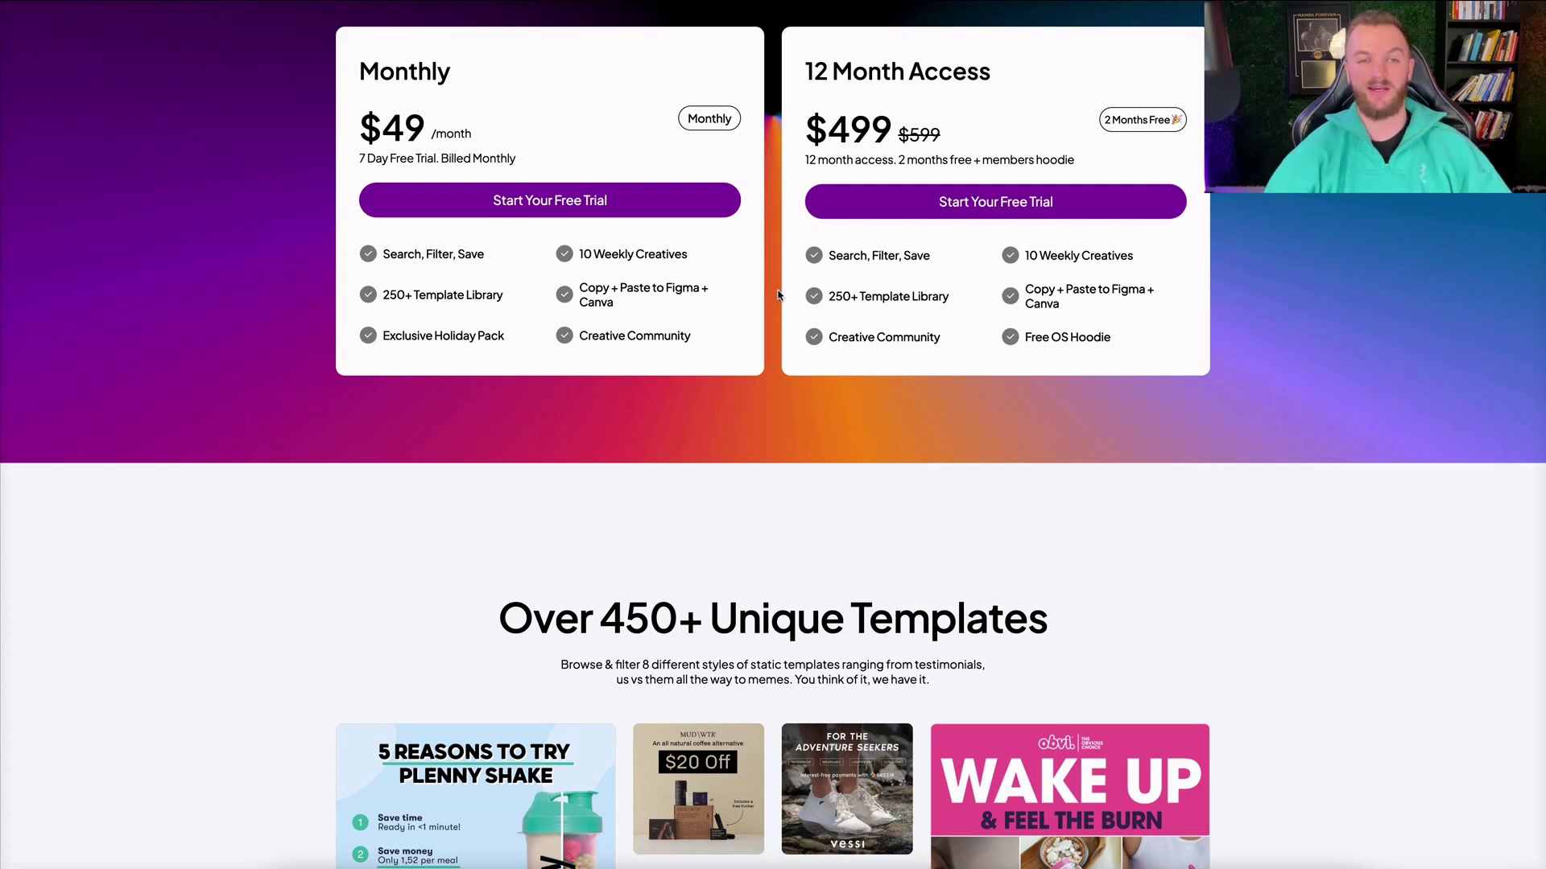
scroll(776, 300, down, 10)
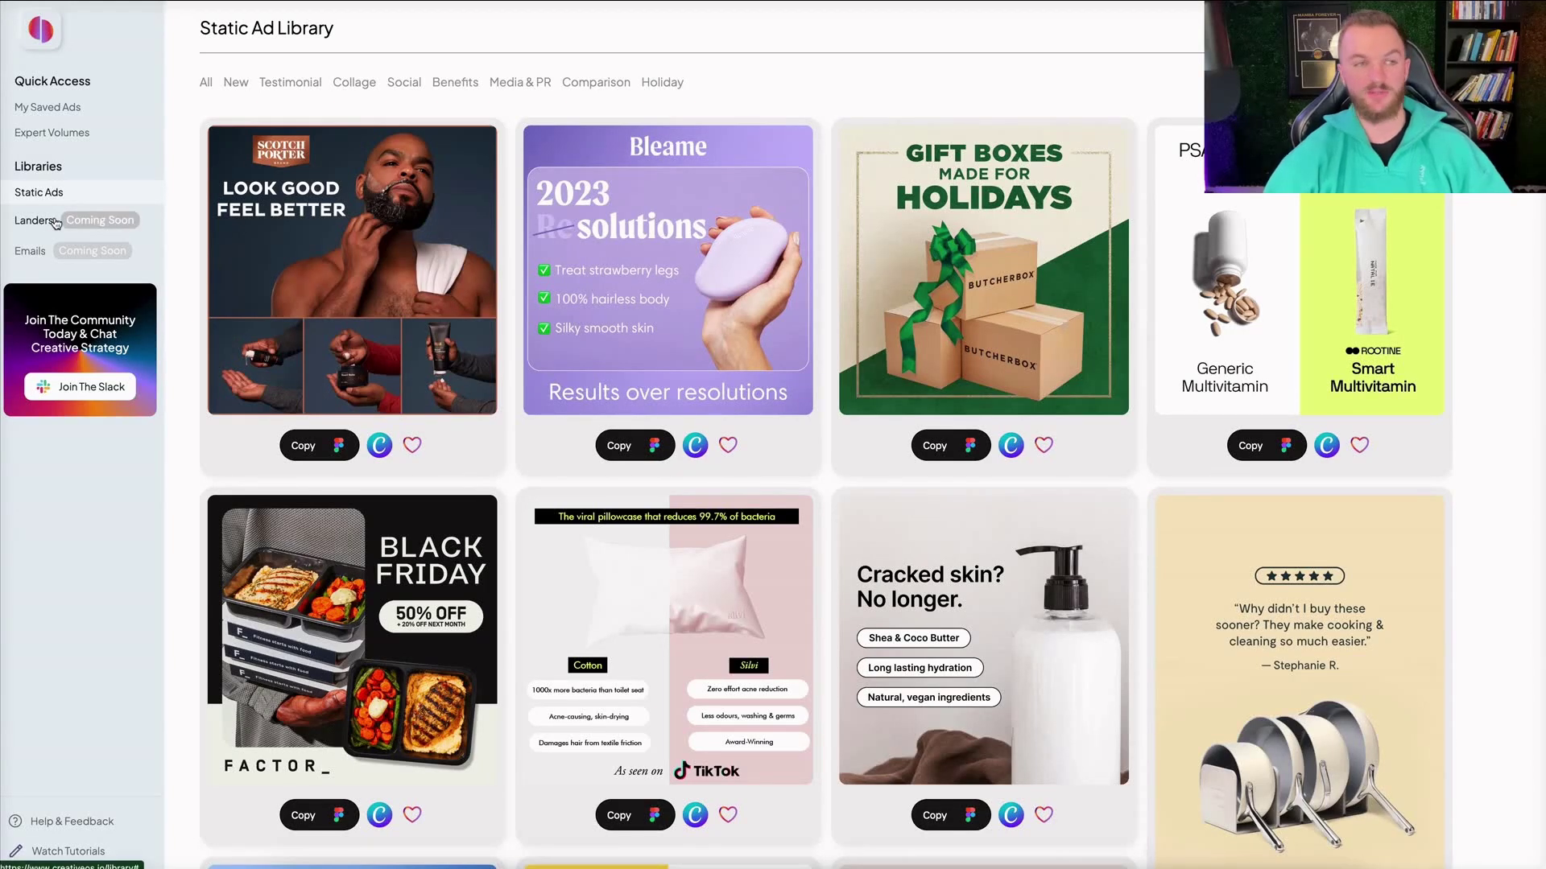
Open My Saved Ads and scroll through the grid of favourited templates and back up.
click(70, 115)
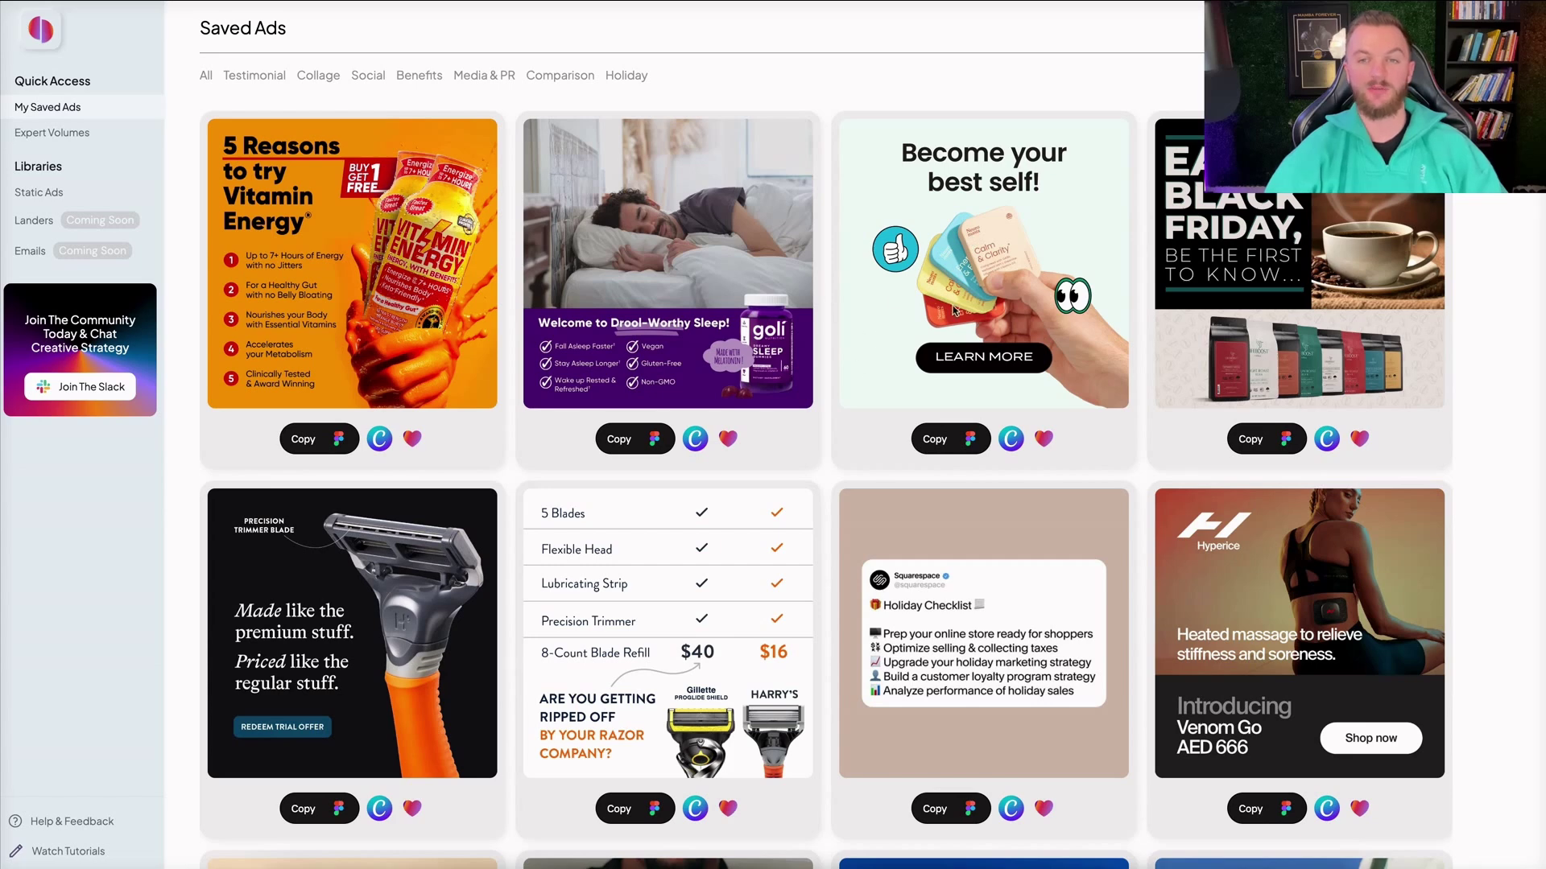
scroll(1026, 338, down, 7)
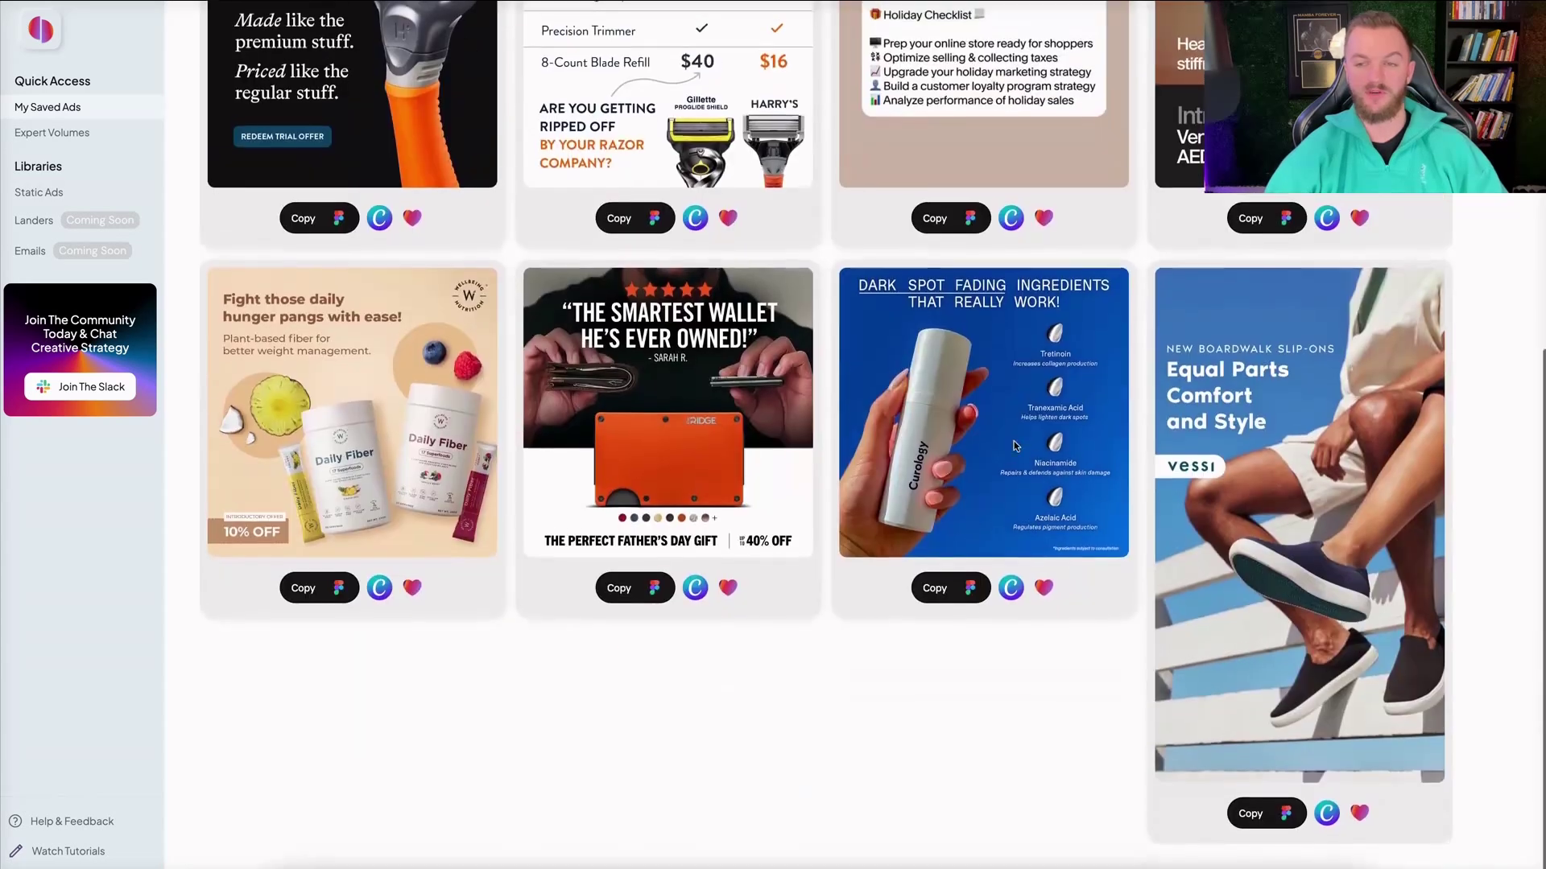
scroll(1014, 445, up, 8)
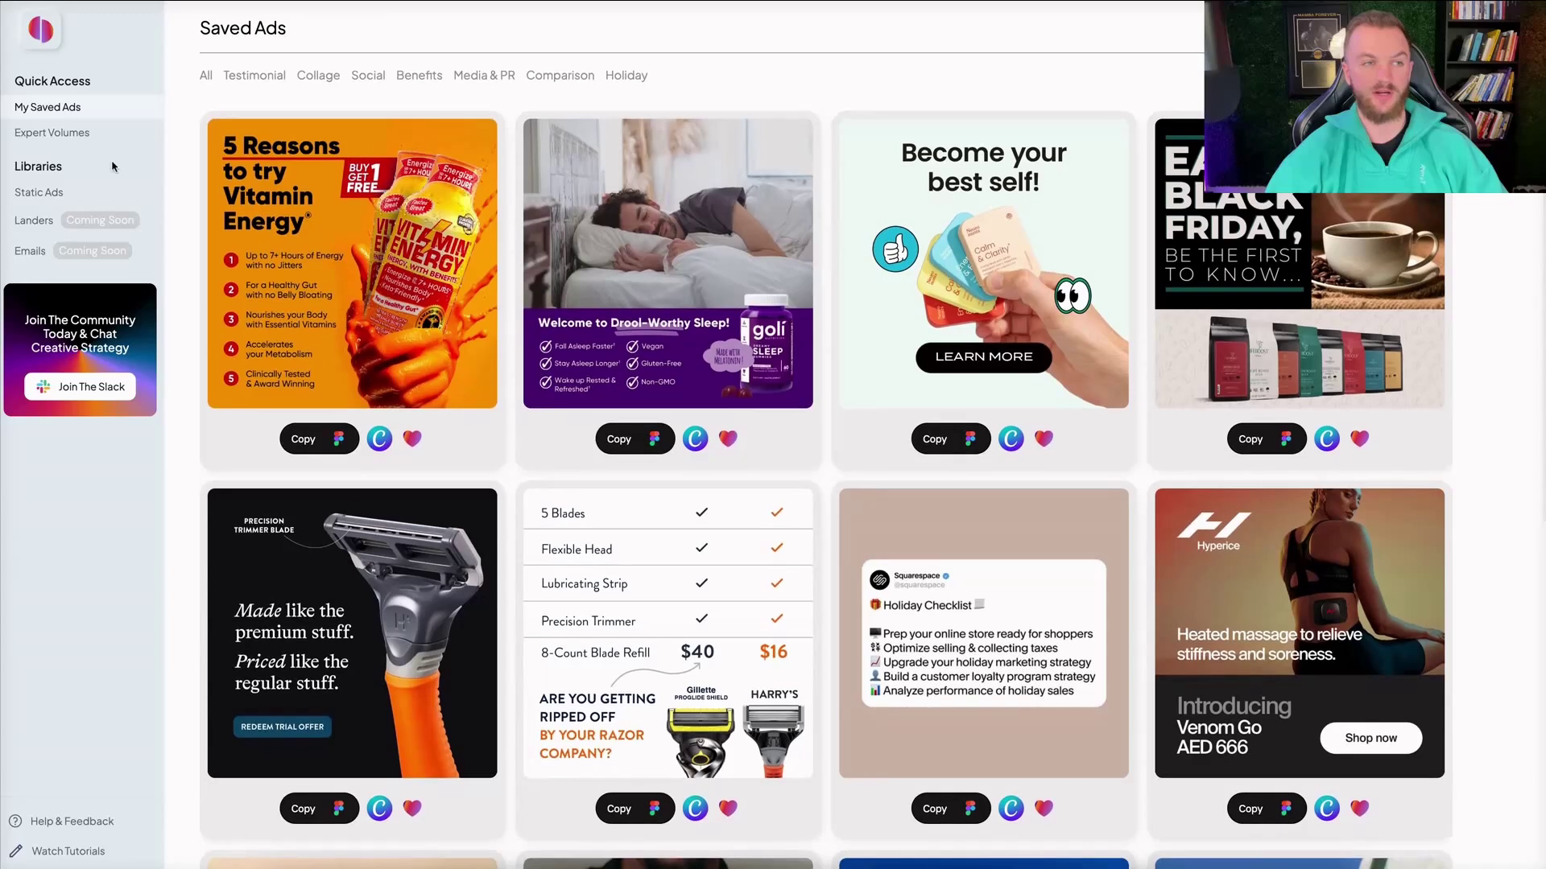
Browse Expert Volumes, highlighting two expert names, then go back to the Static Ads library.
click(65, 133)
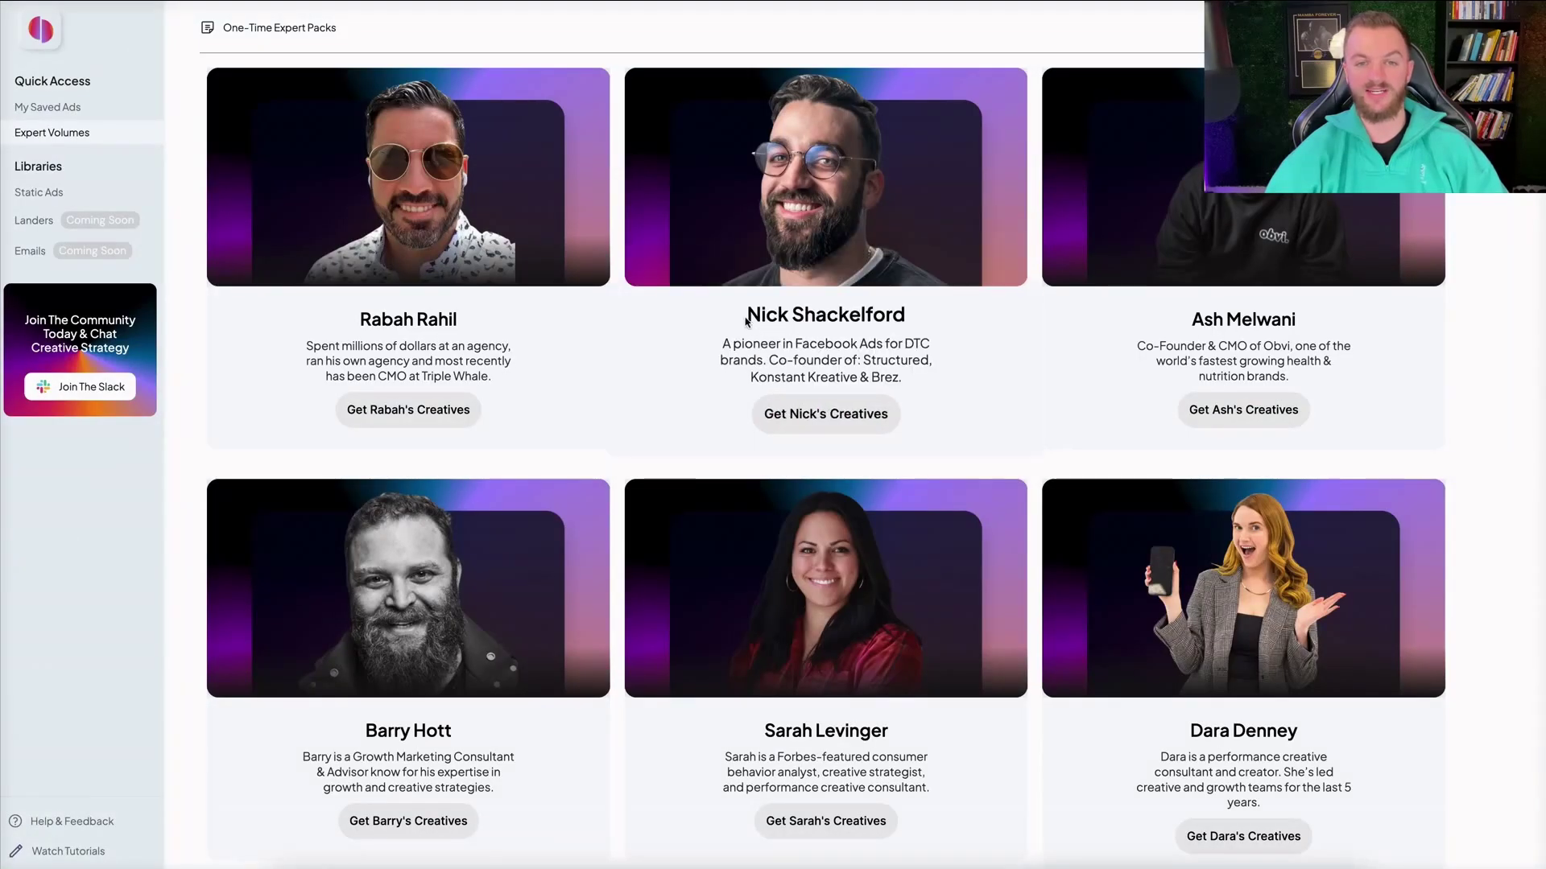
drag(742, 316, 928, 314)
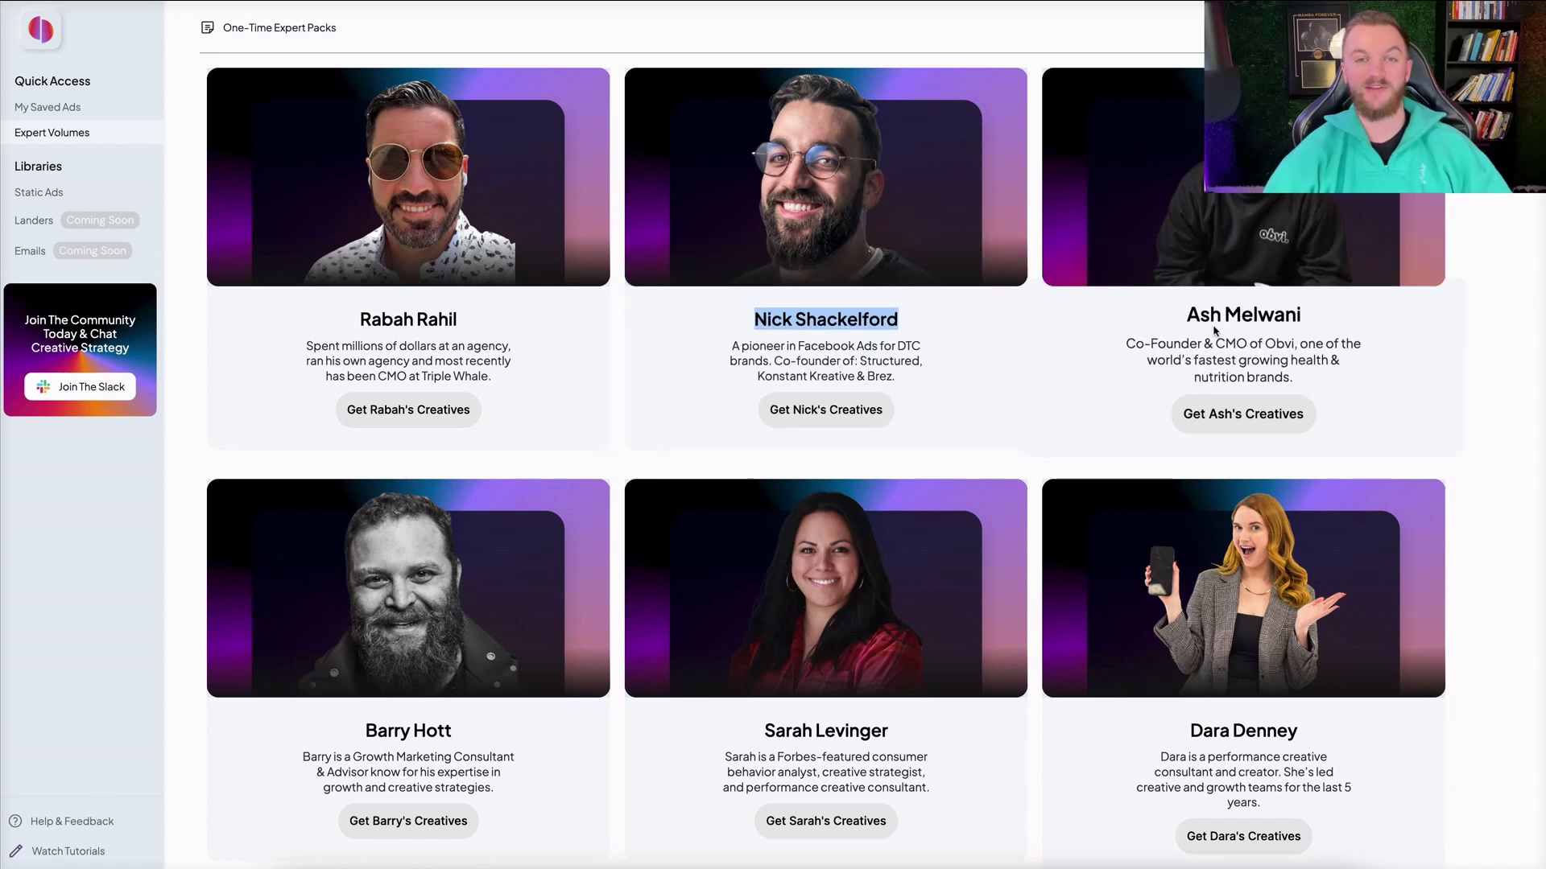
drag(1169, 313, 1301, 315)
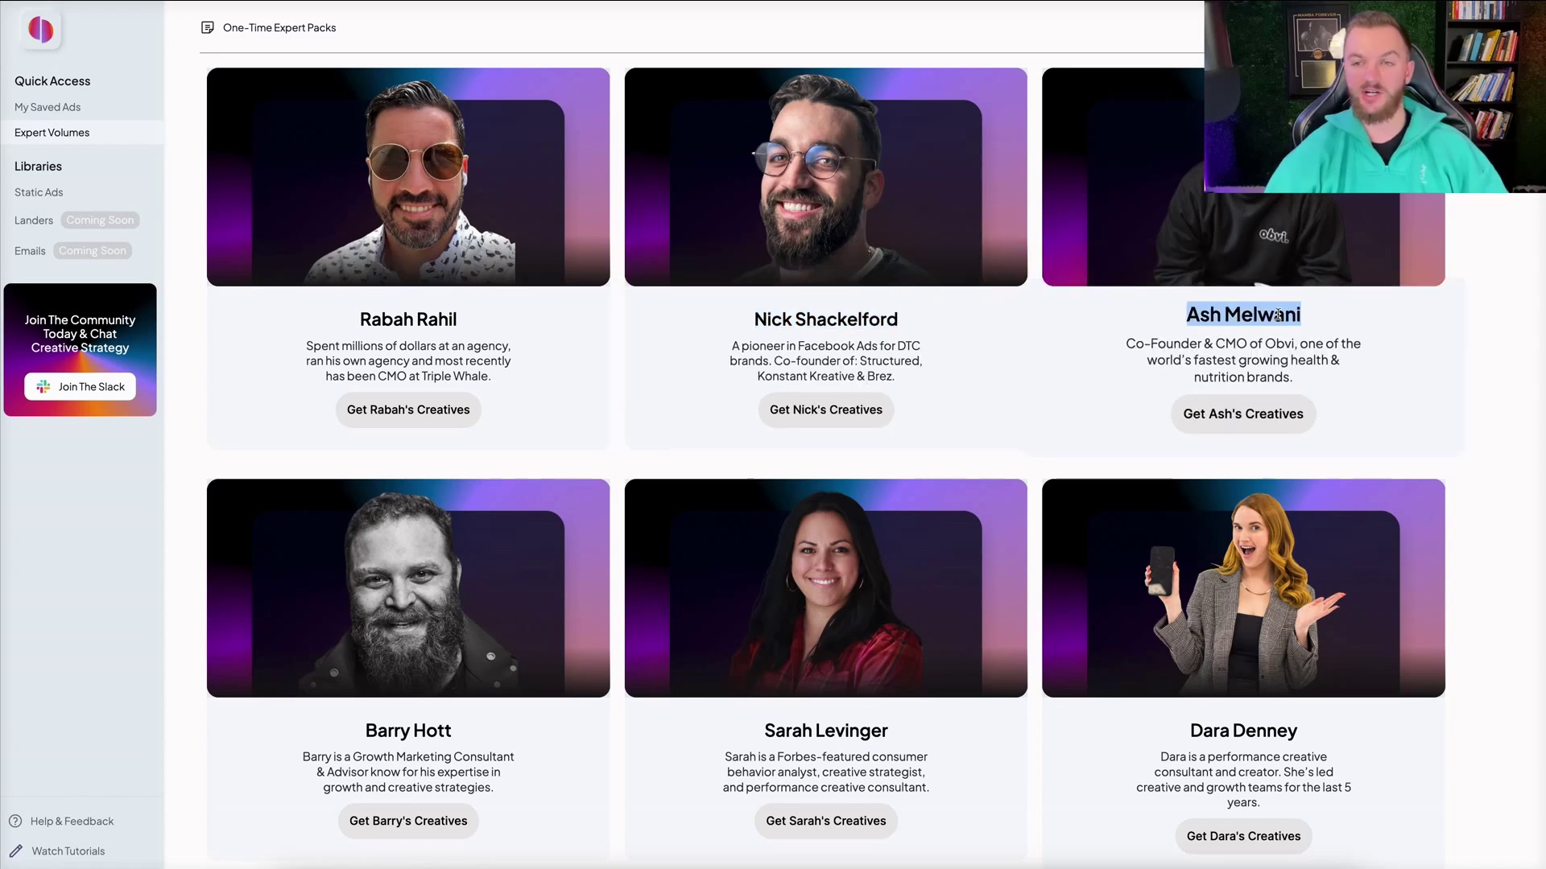
scroll(563, 322, down, 2)
scroll(419, 306, up, 3)
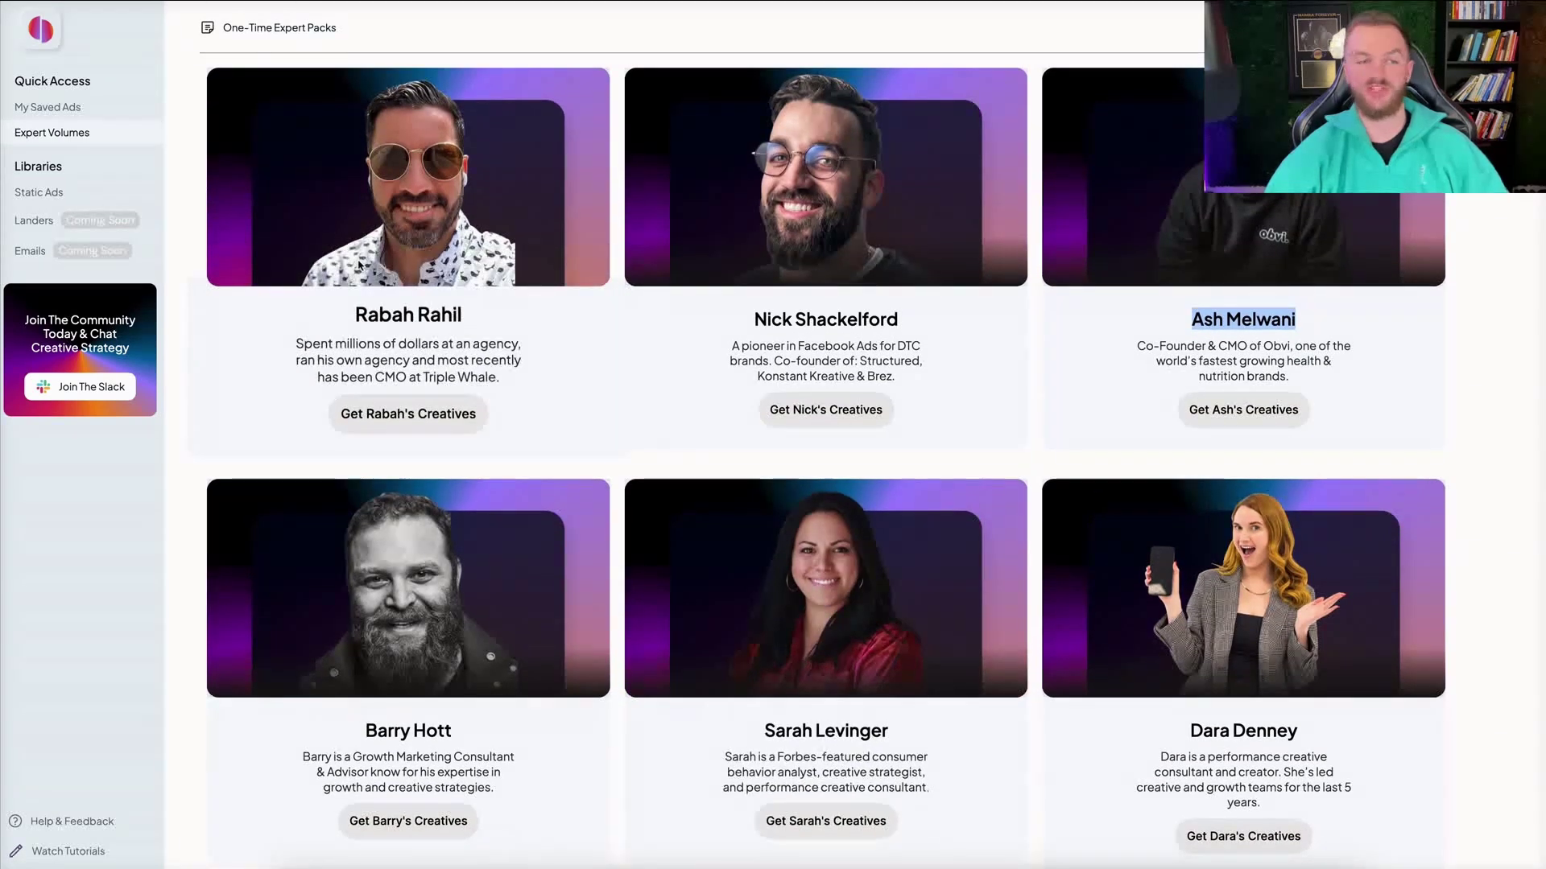
click(54, 187)
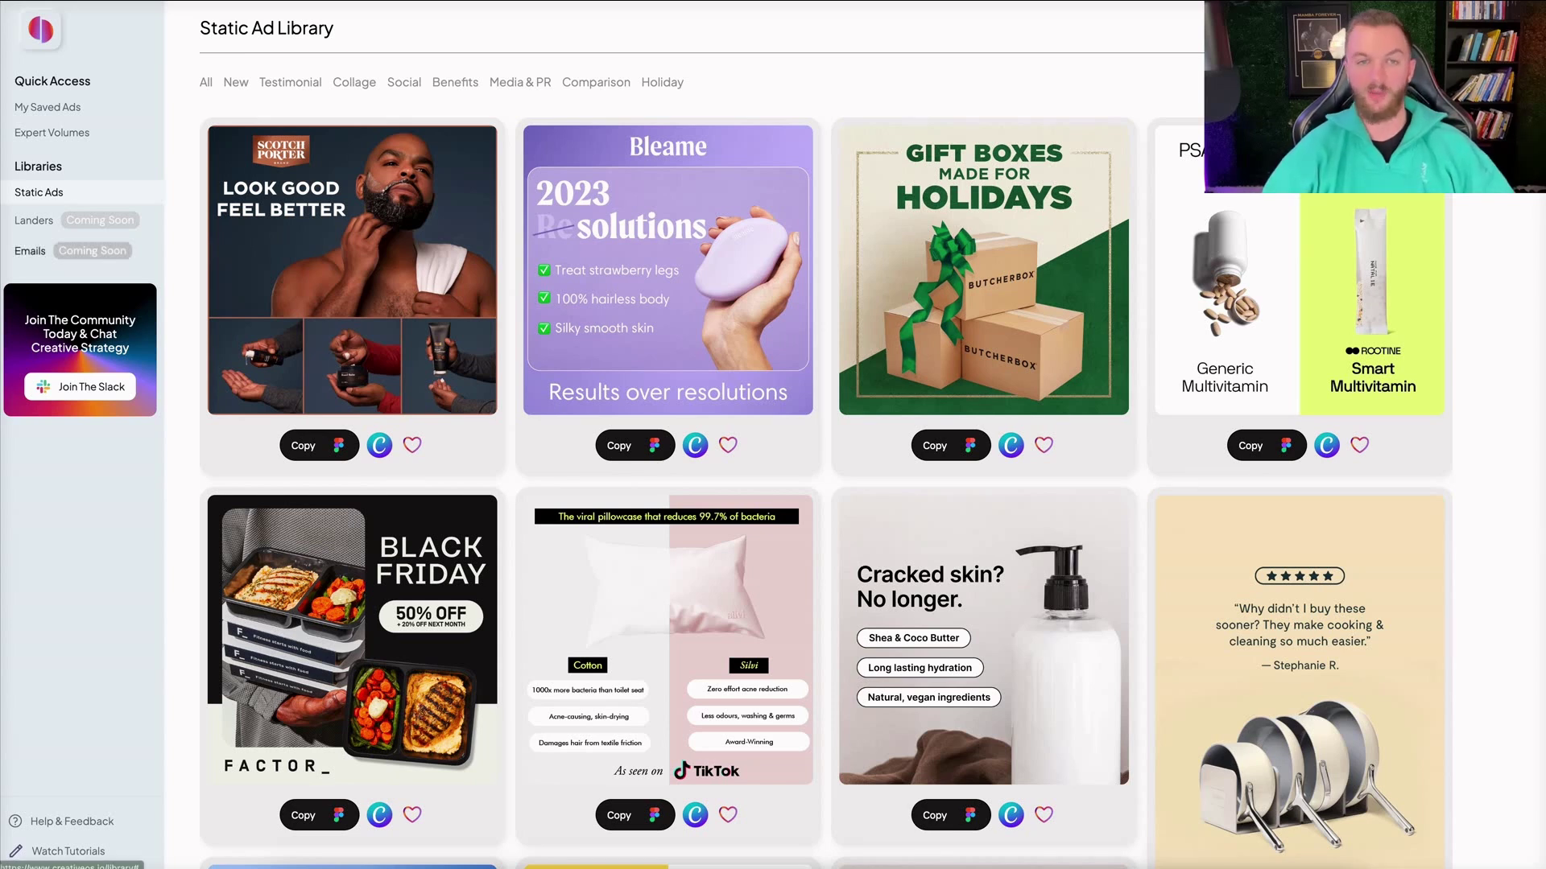
scroll(965, 322, down, 5)
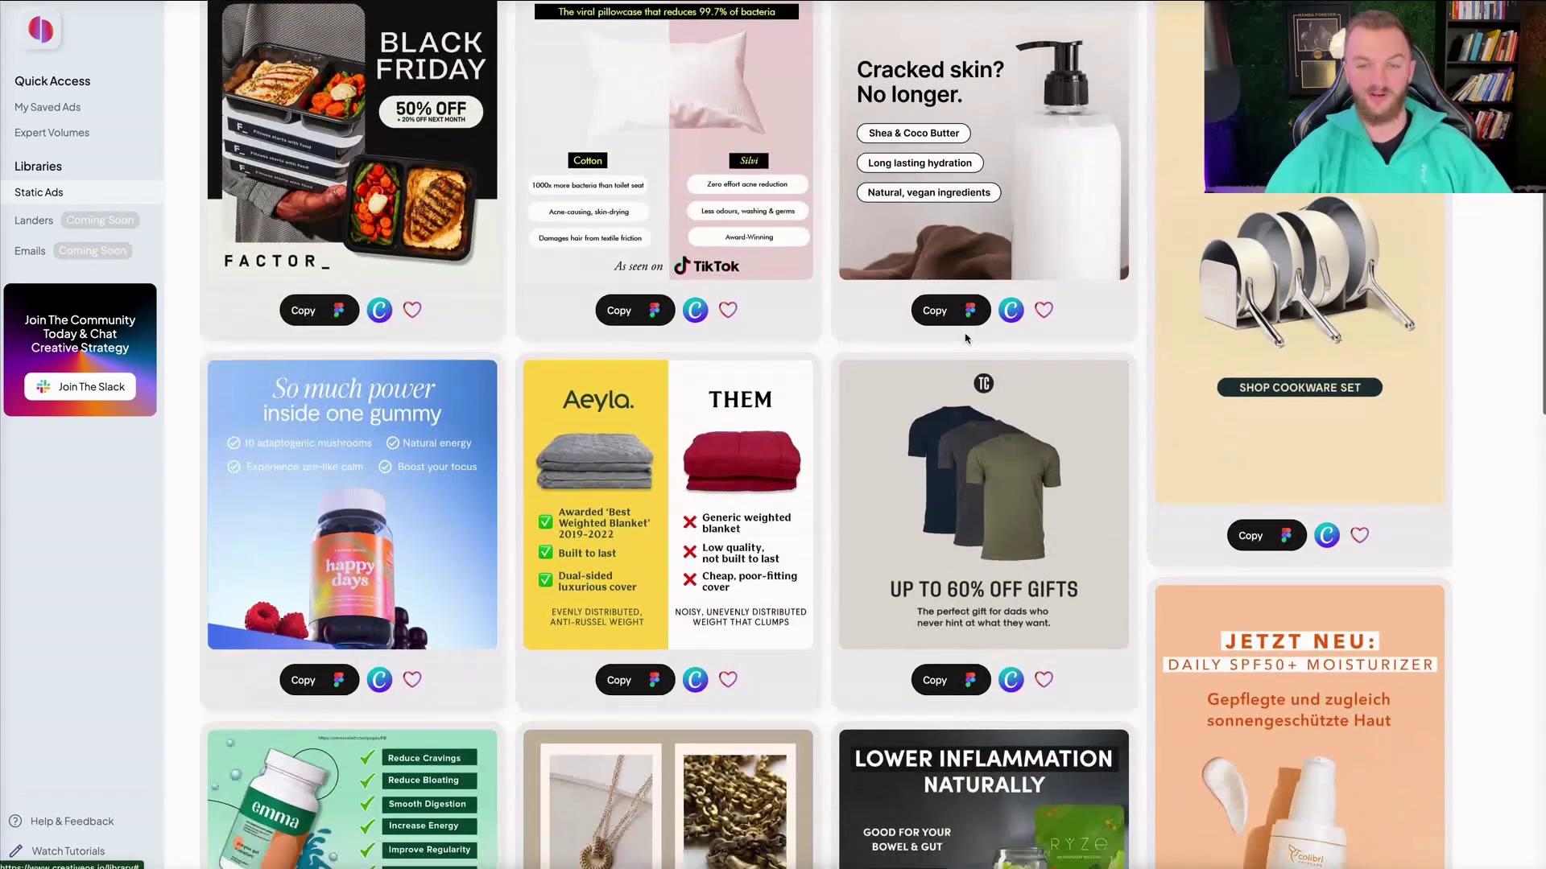
scroll(957, 378, down, 3)
scroll(955, 398, down, 2)
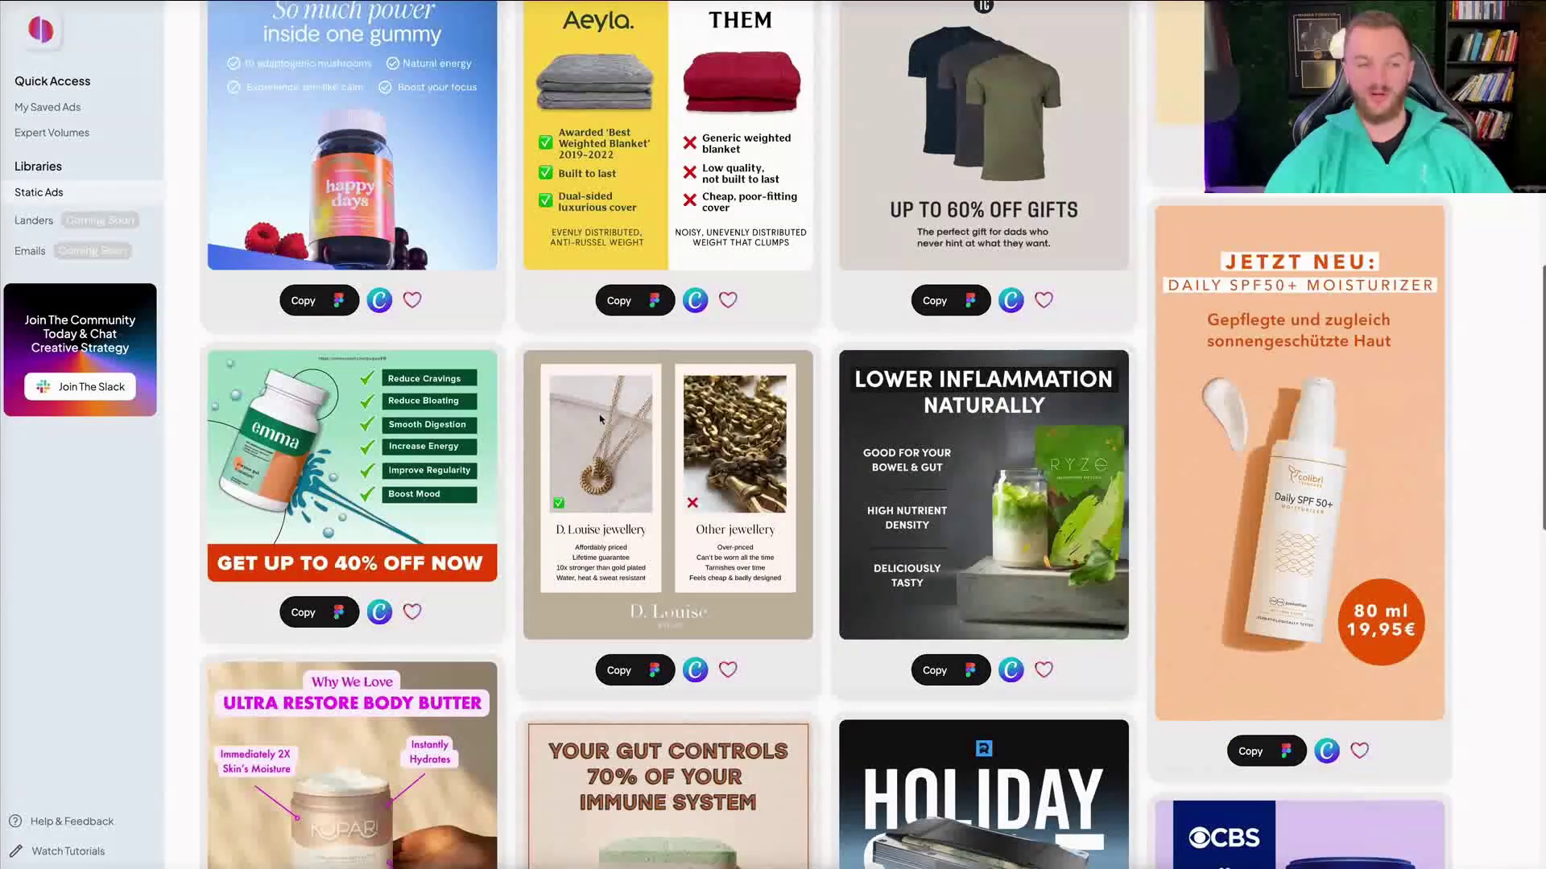
scroll(702, 346, down, 3)
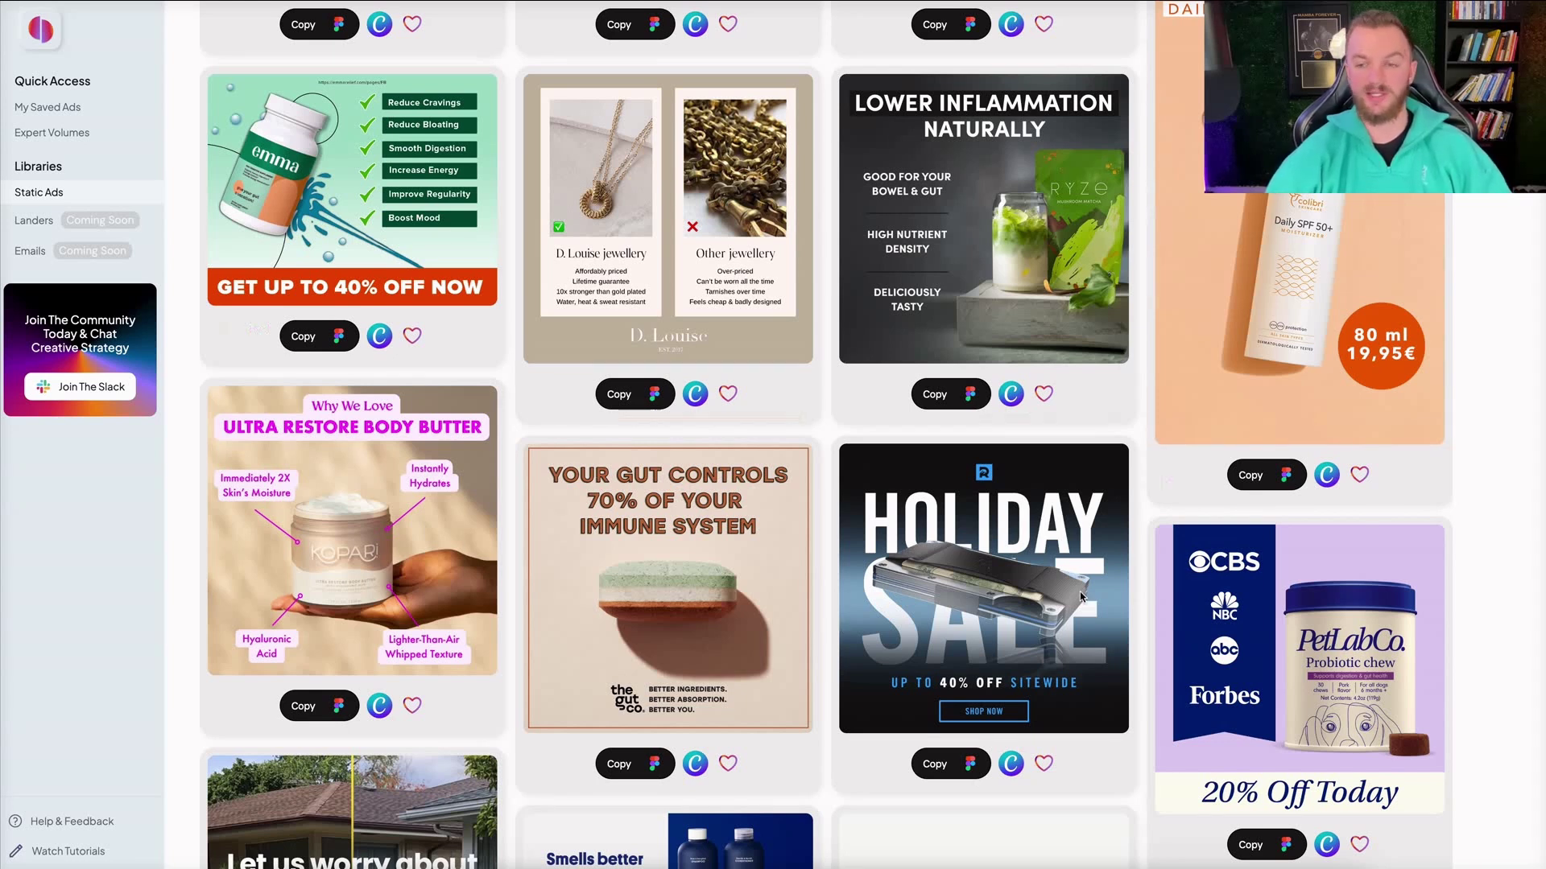
scroll(1081, 596, down, 5)
scroll(1019, 471, down, 1)
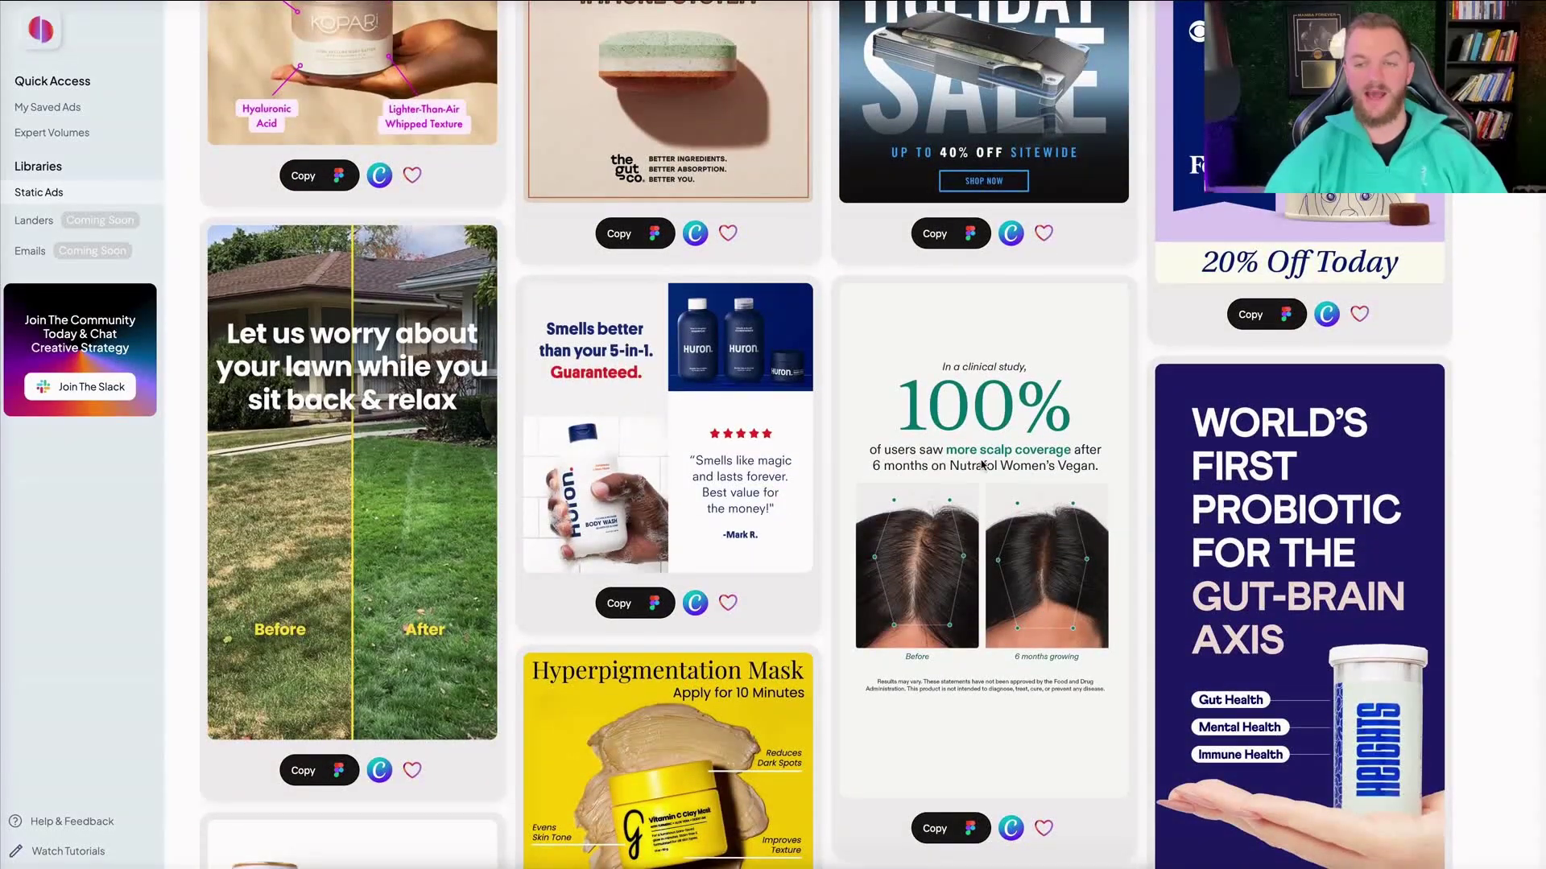
scroll(982, 464, down, 15)
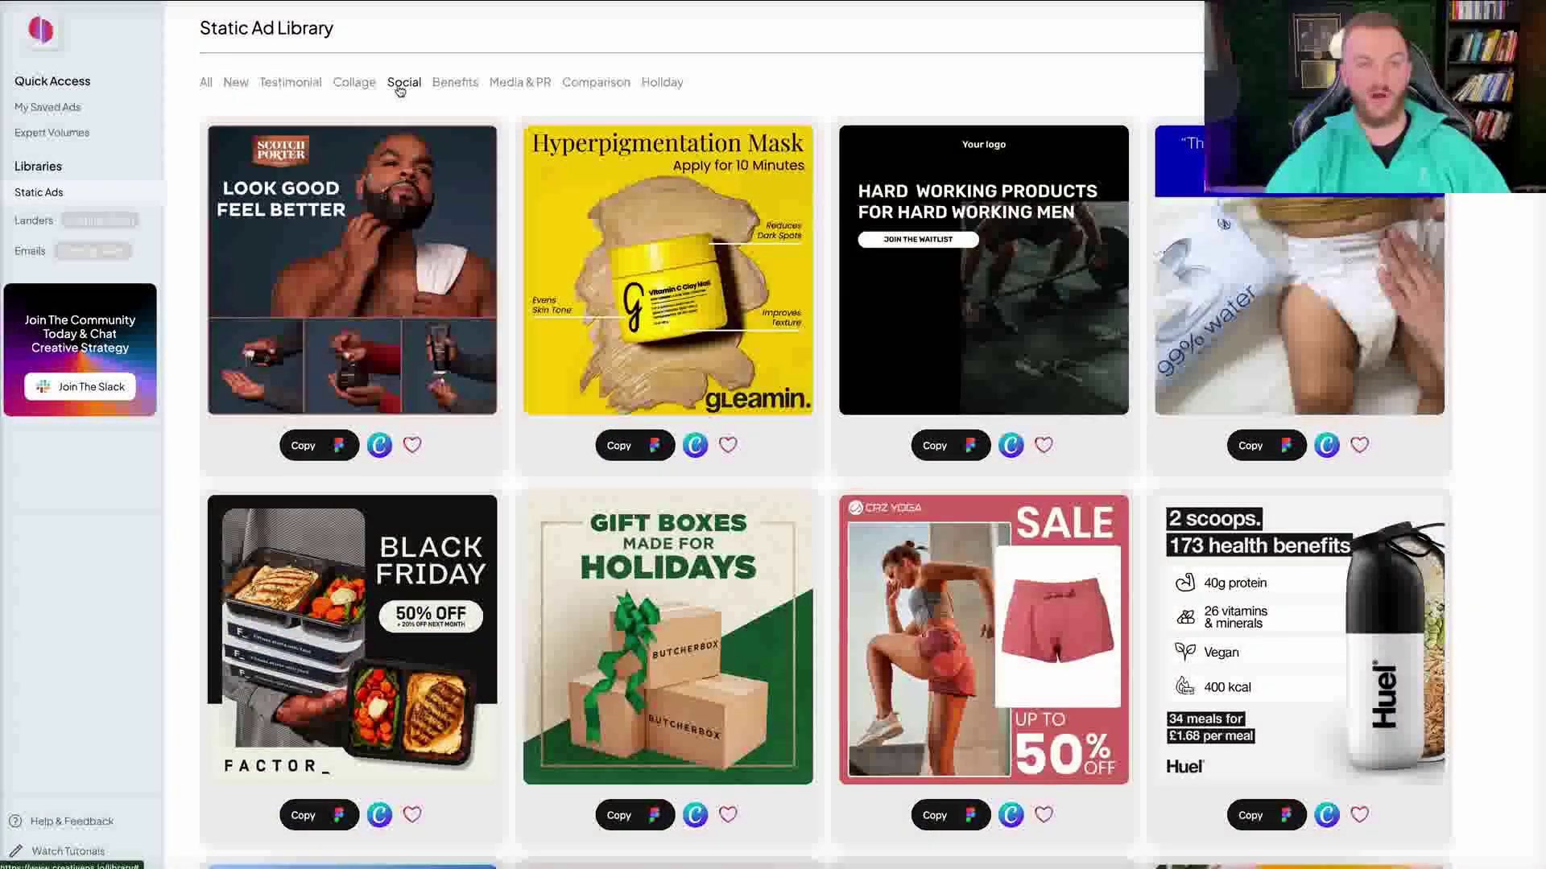
Filter the library to Holiday ads and scroll down through the templates.
click(663, 85)
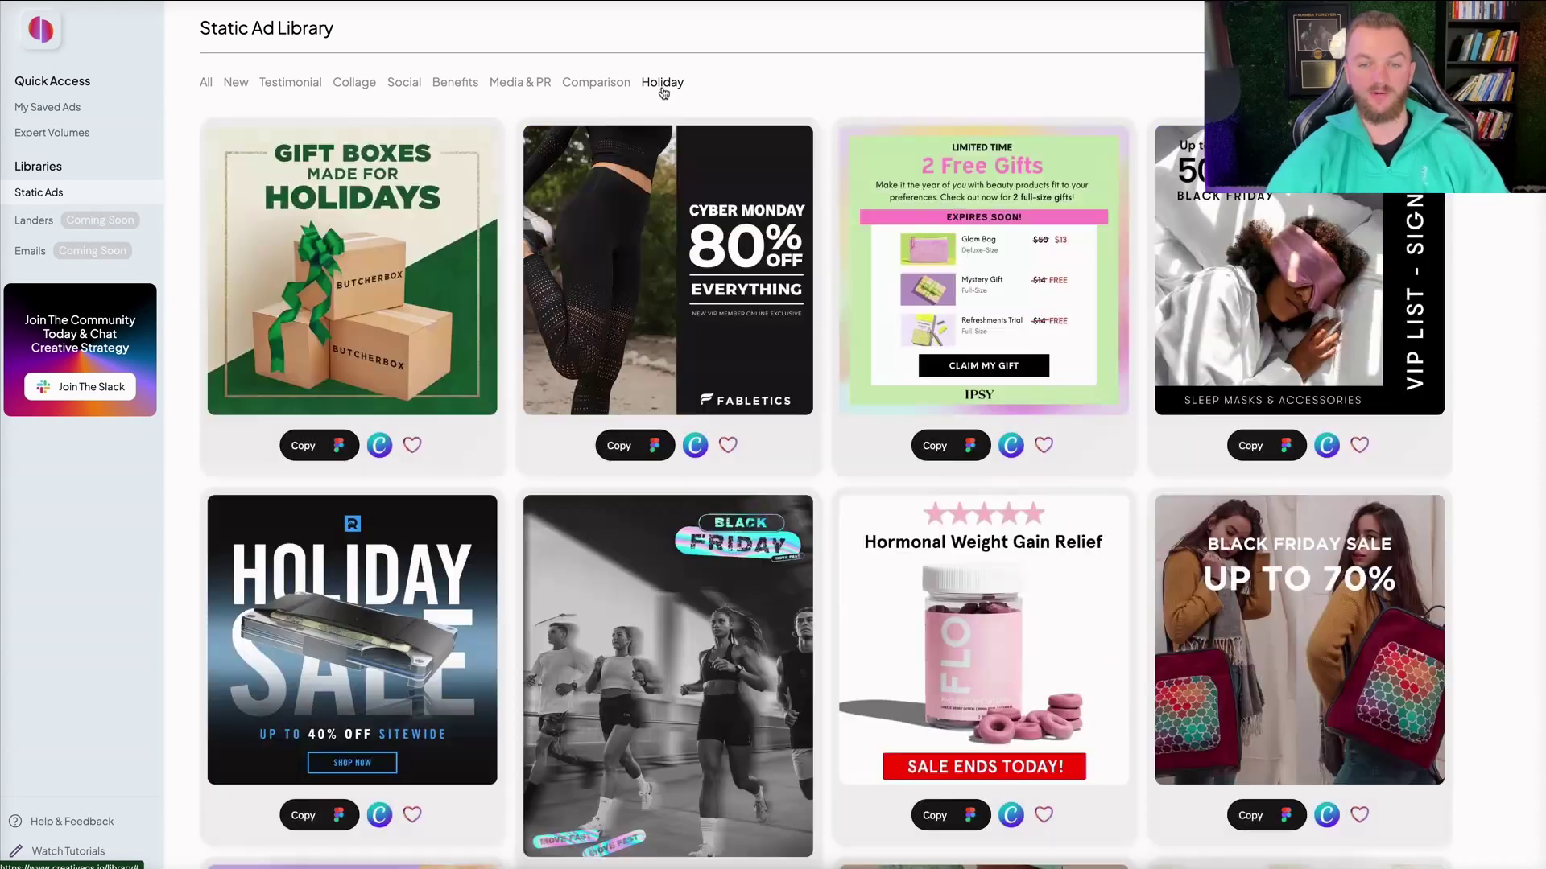
scroll(1002, 399, down, 5)
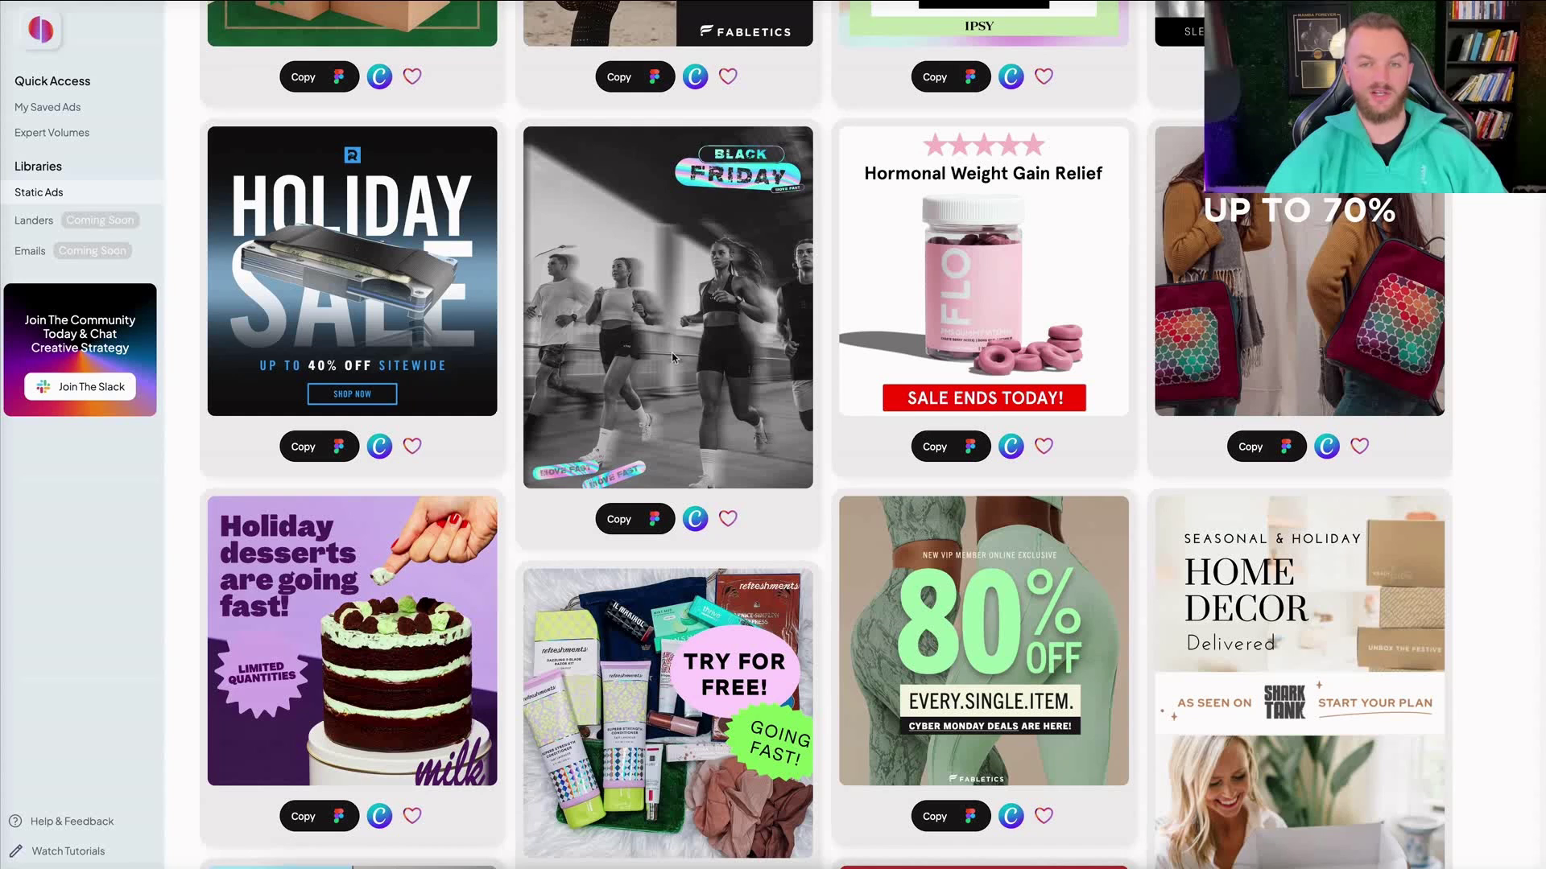
scroll(978, 339, down, 2)
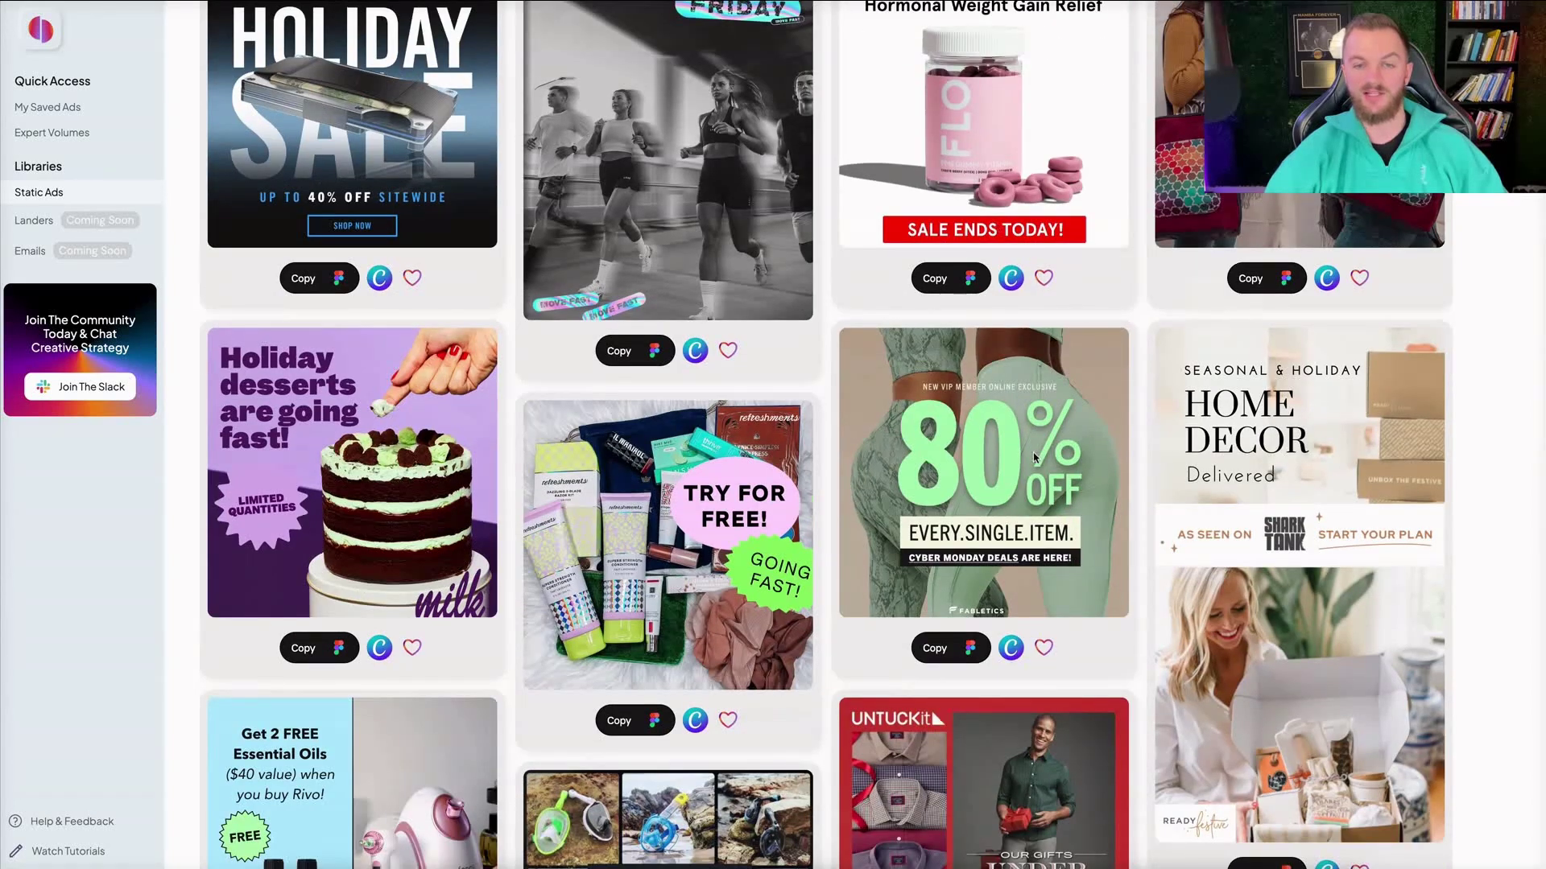
scroll(1010, 314, down, 3)
scroll(998, 446, down, 4)
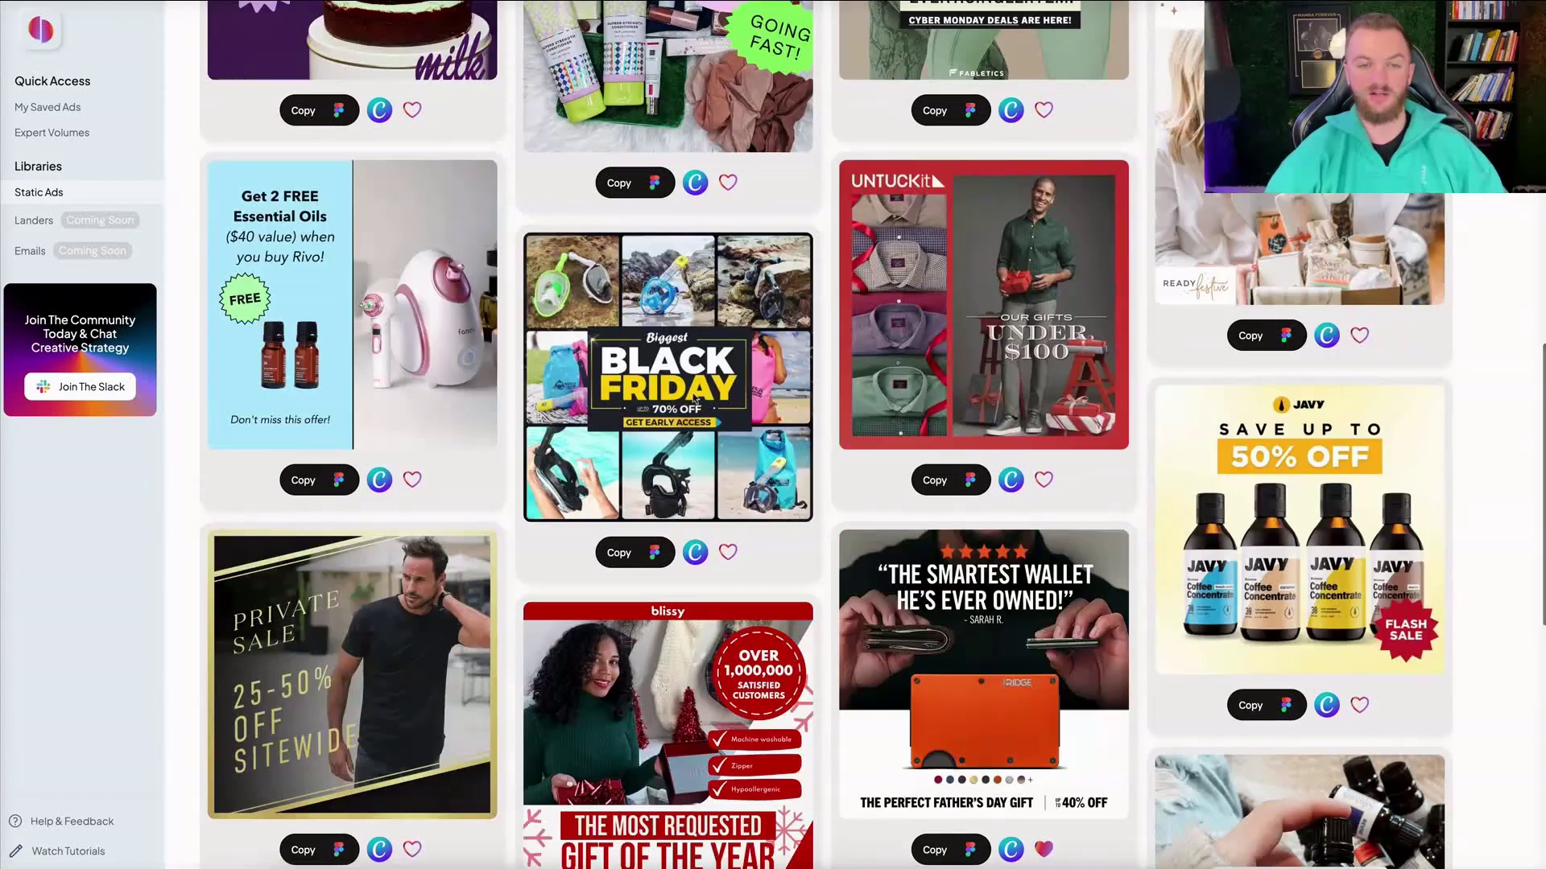
scroll(712, 427, down, 10)
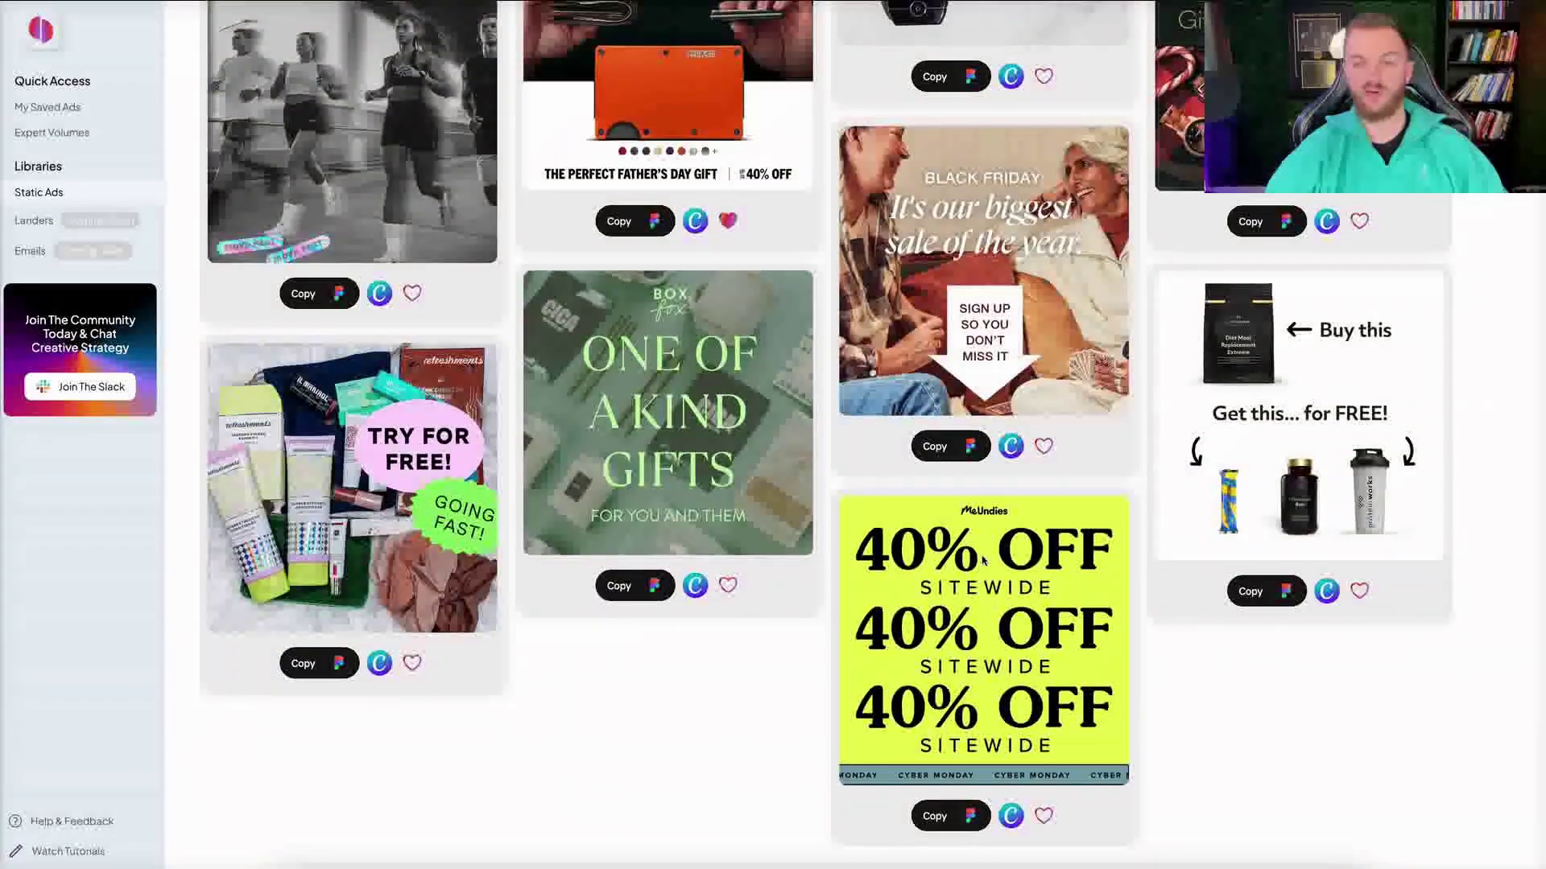
Scroll back up and open the Holiday Sale 40%-off ad as a Canva template.
scroll(821, 340, up, 10)
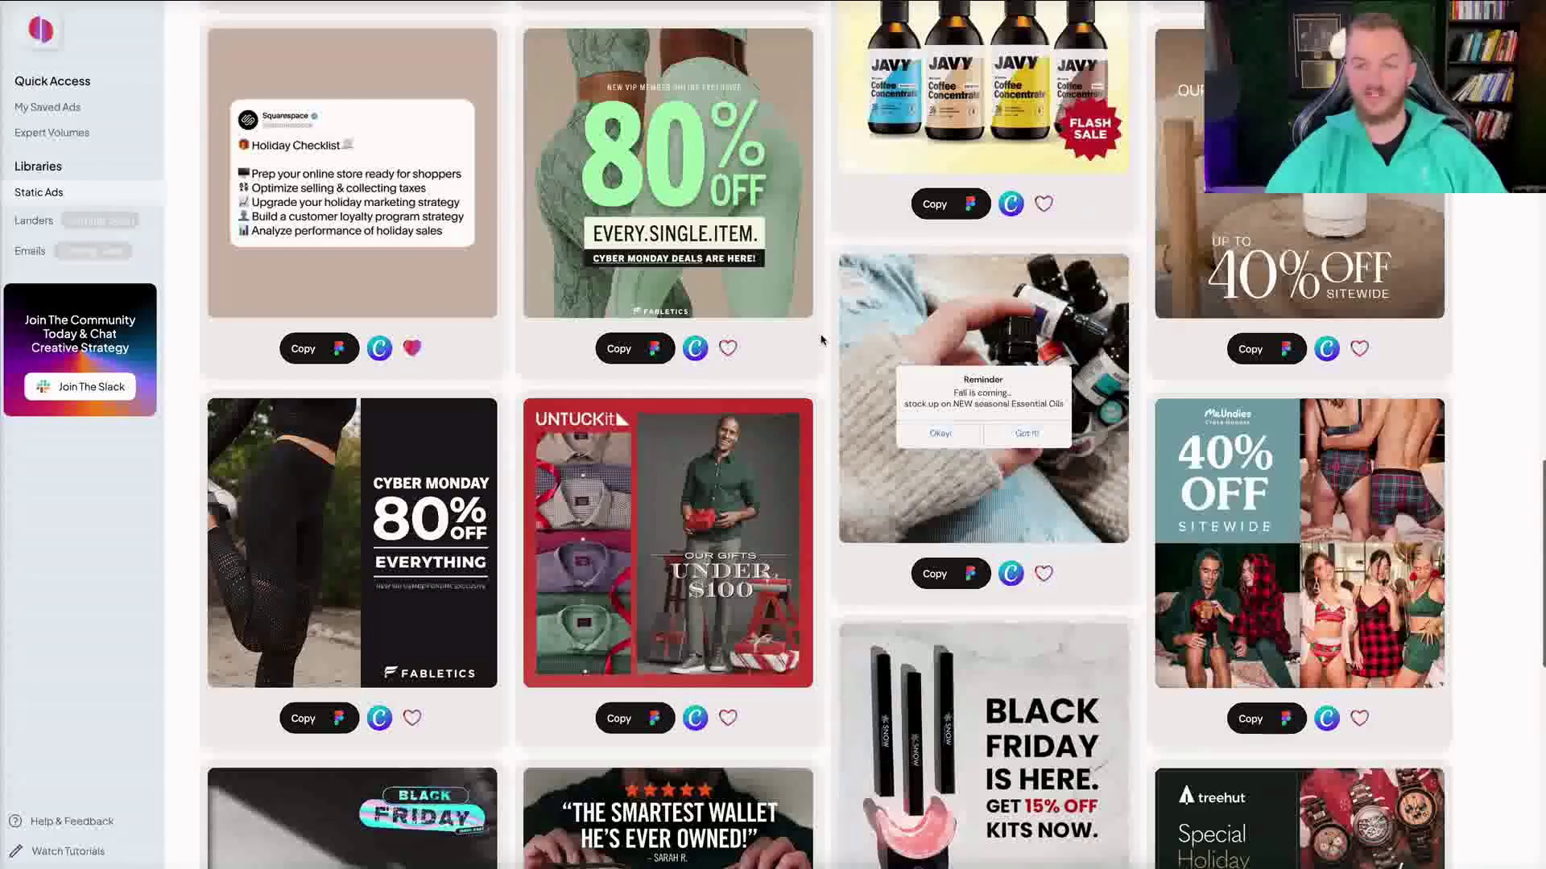
scroll(821, 339, up, 6)
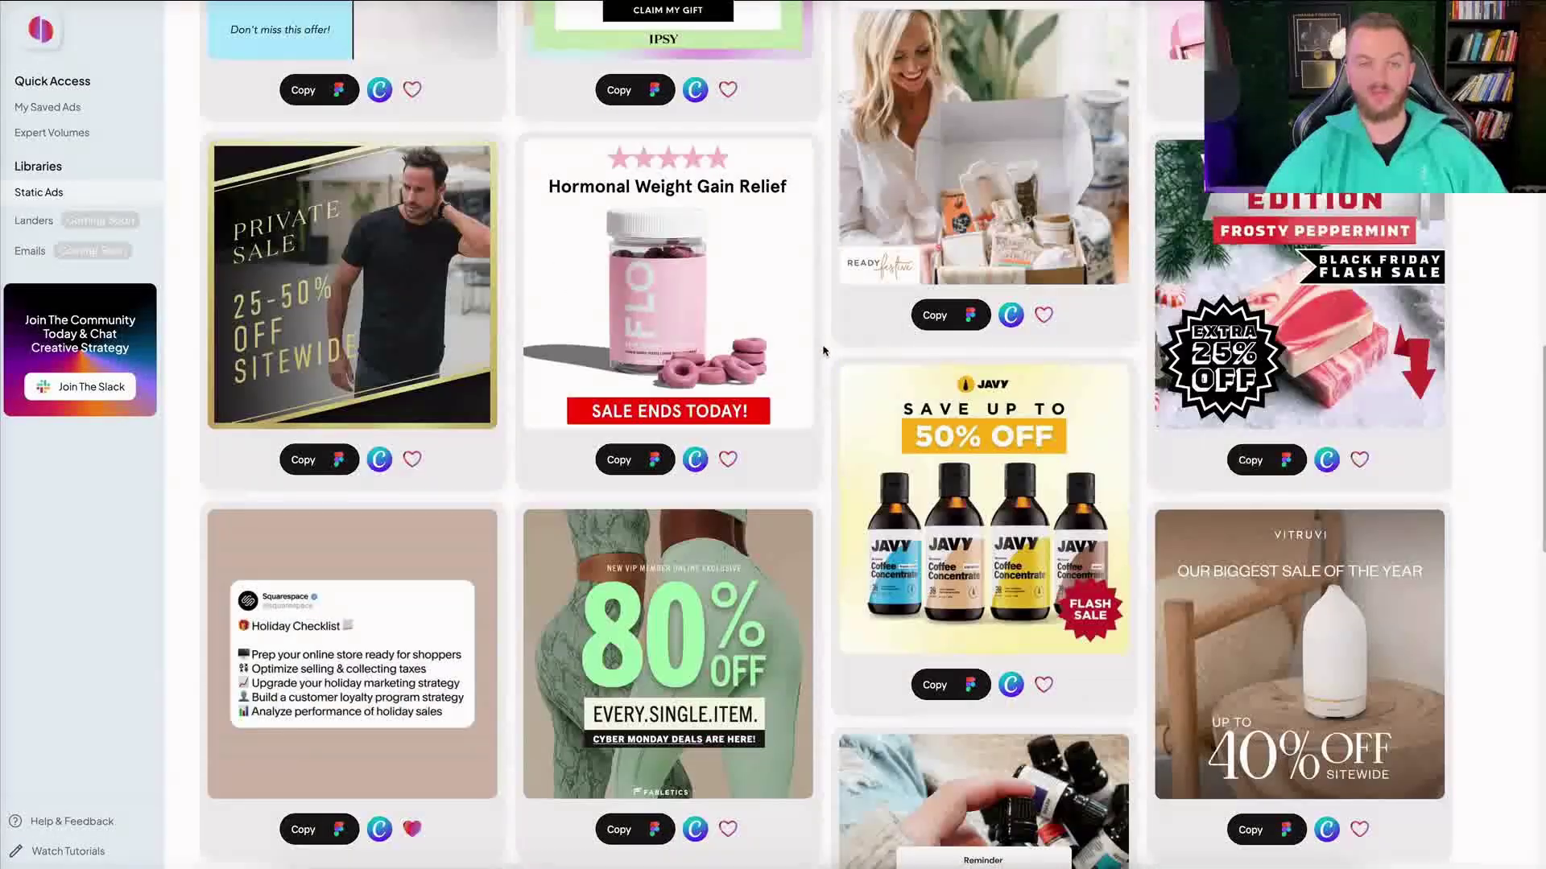
scroll(823, 354, up, 9)
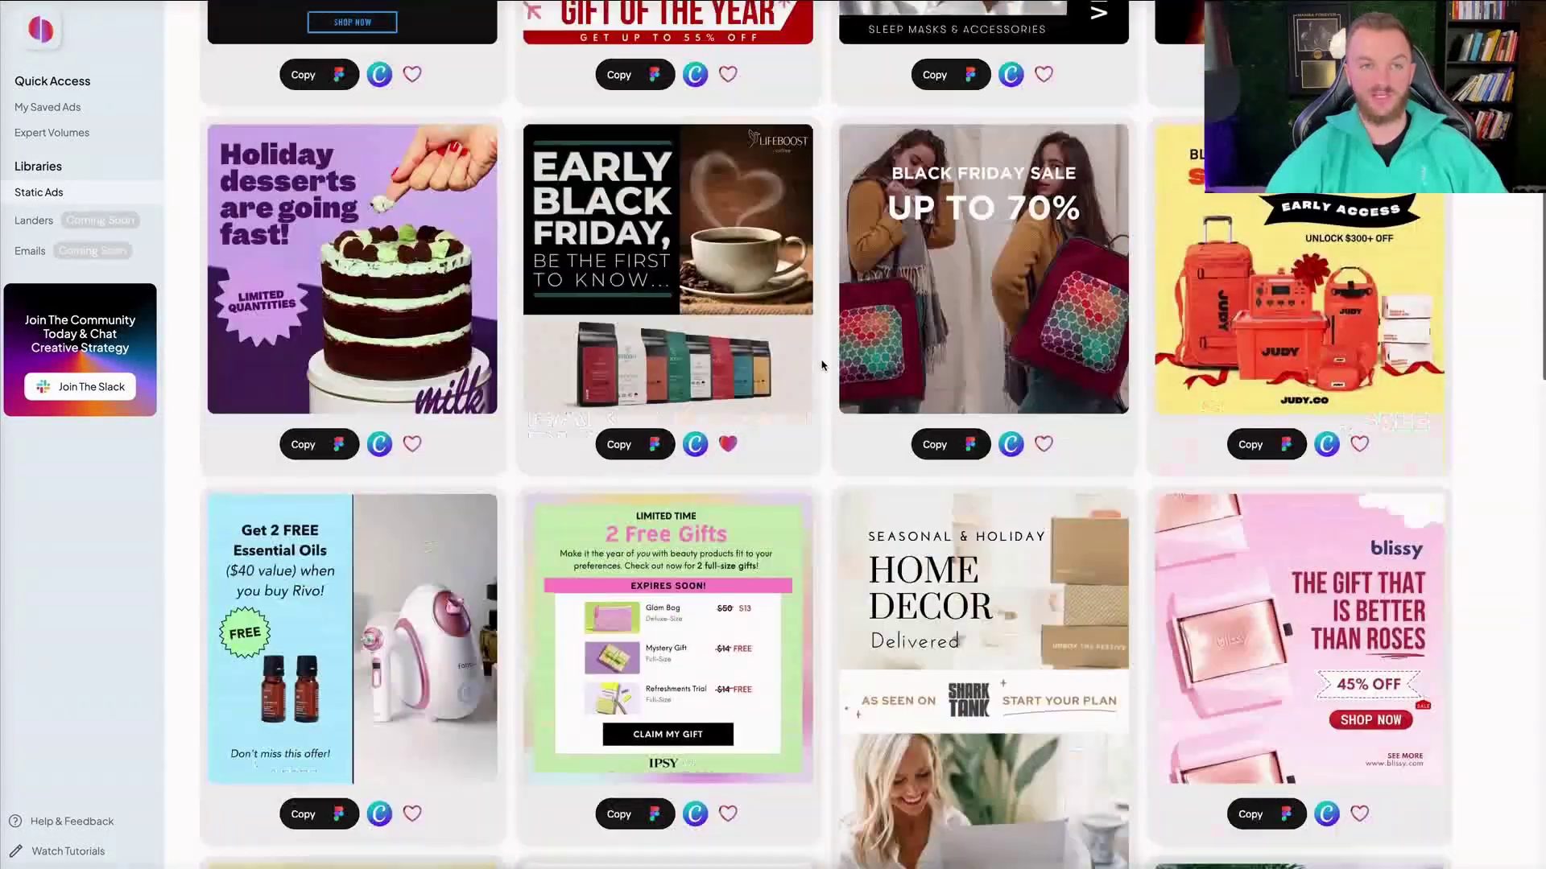
scroll(823, 365, up, 5)
scroll(399, 331, up, 1)
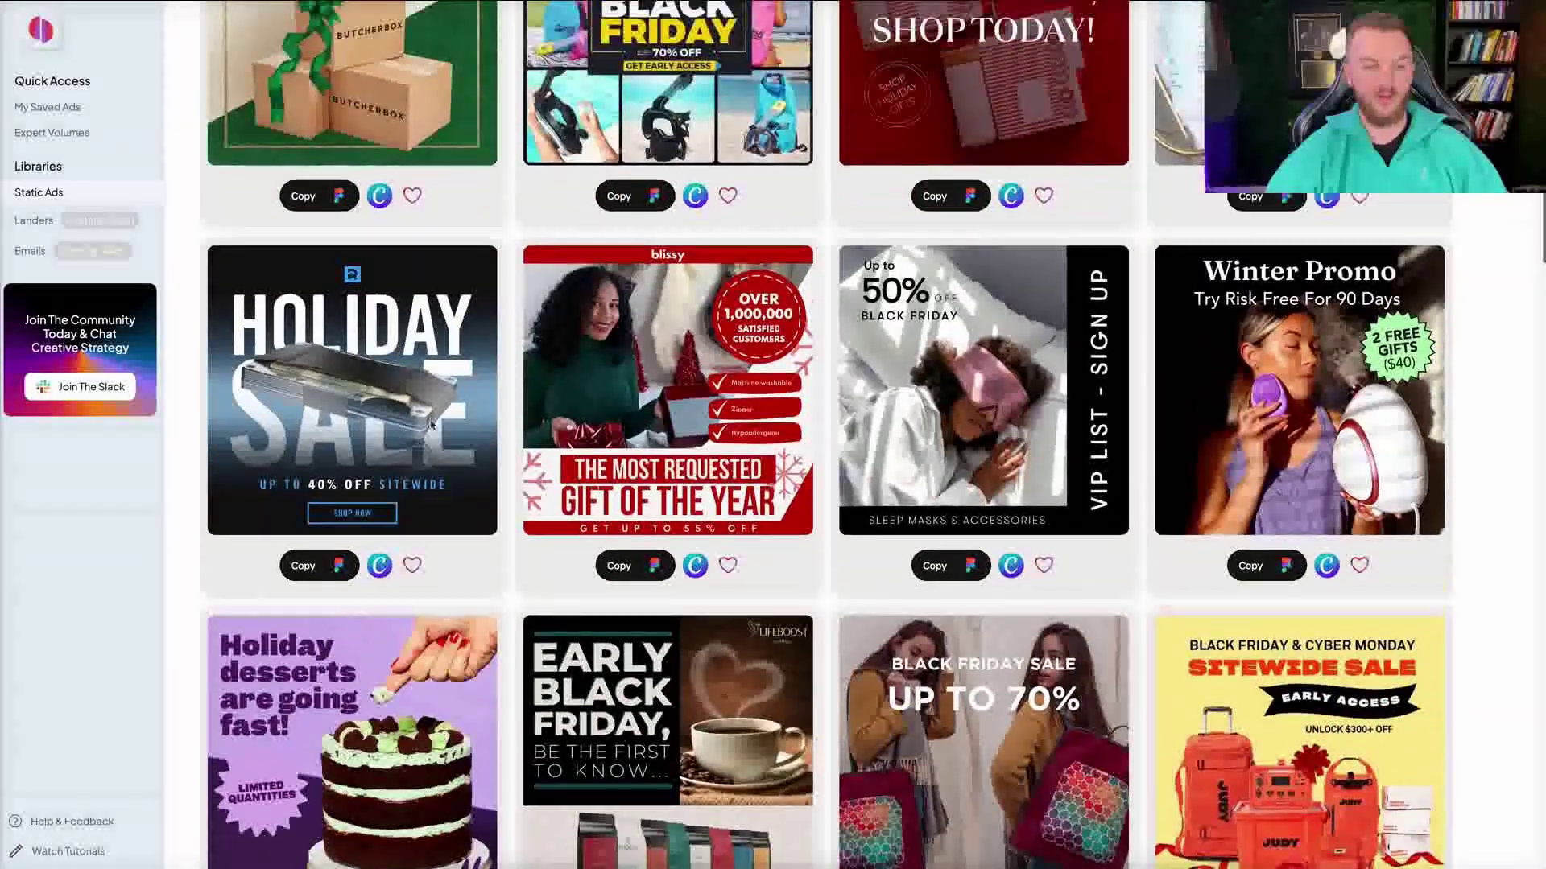
click(380, 567)
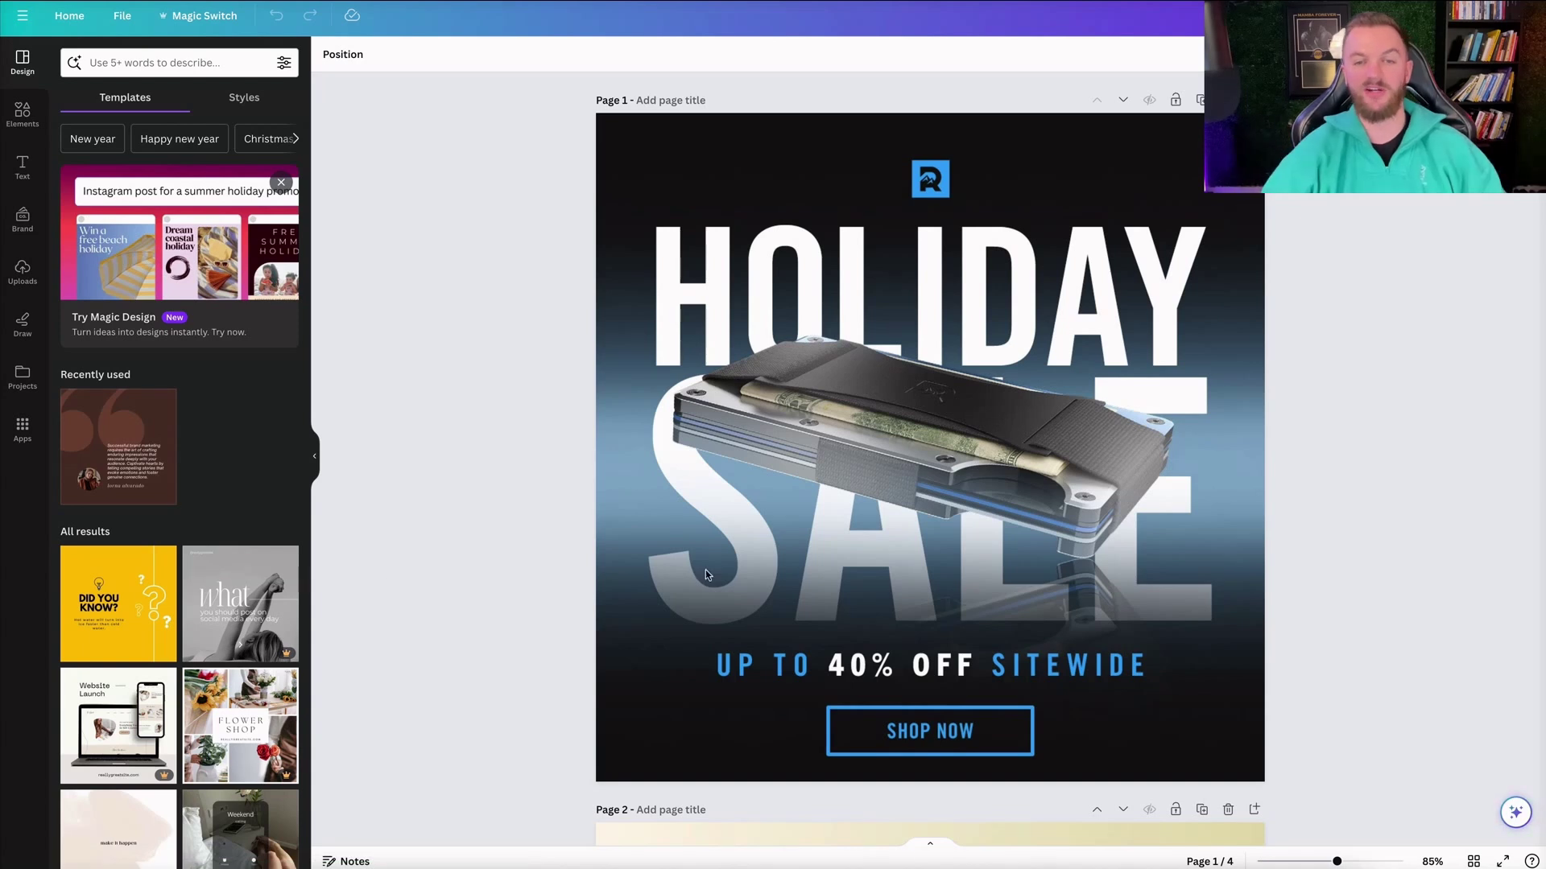
Select the background photo on page 1 of the Holiday Sale design.
click(907, 437)
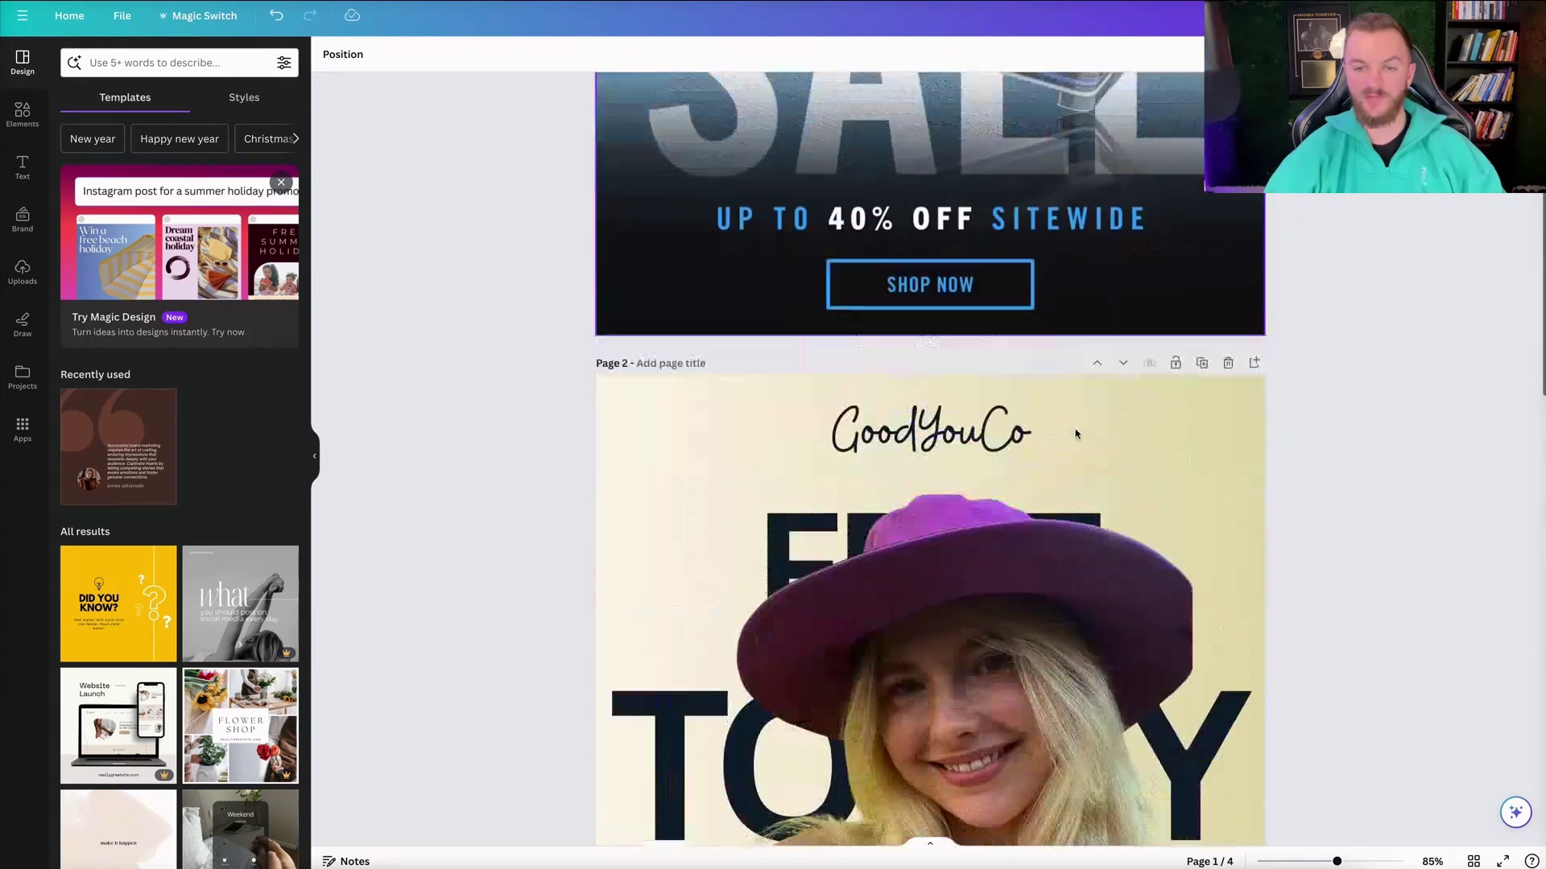
scroll(1076, 434, down, 3)
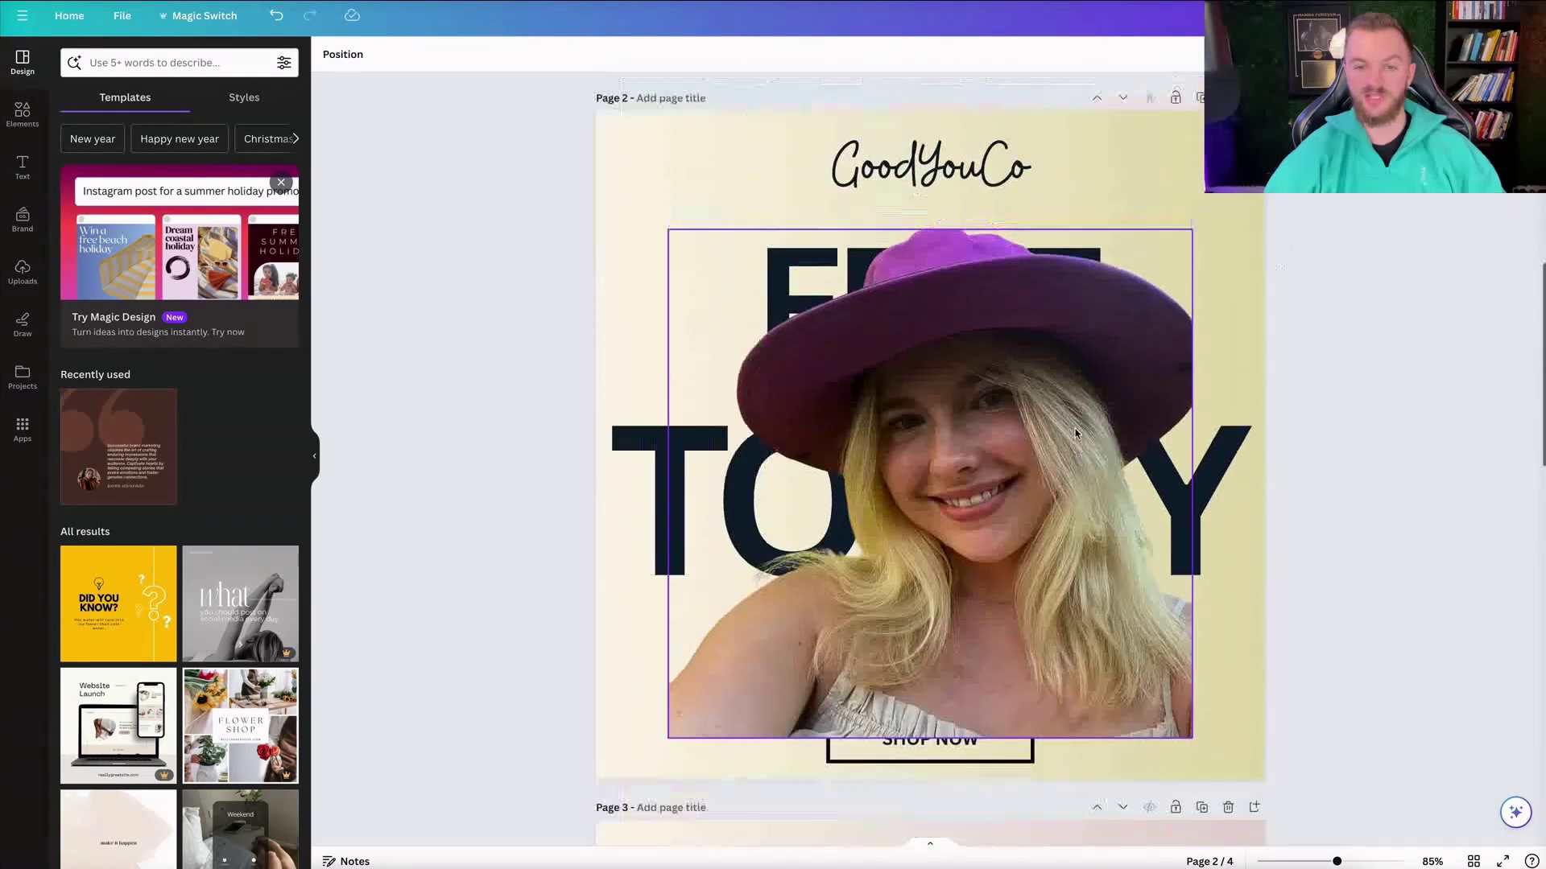
scroll(1071, 443, up, 7)
scroll(1066, 453, down, 5)
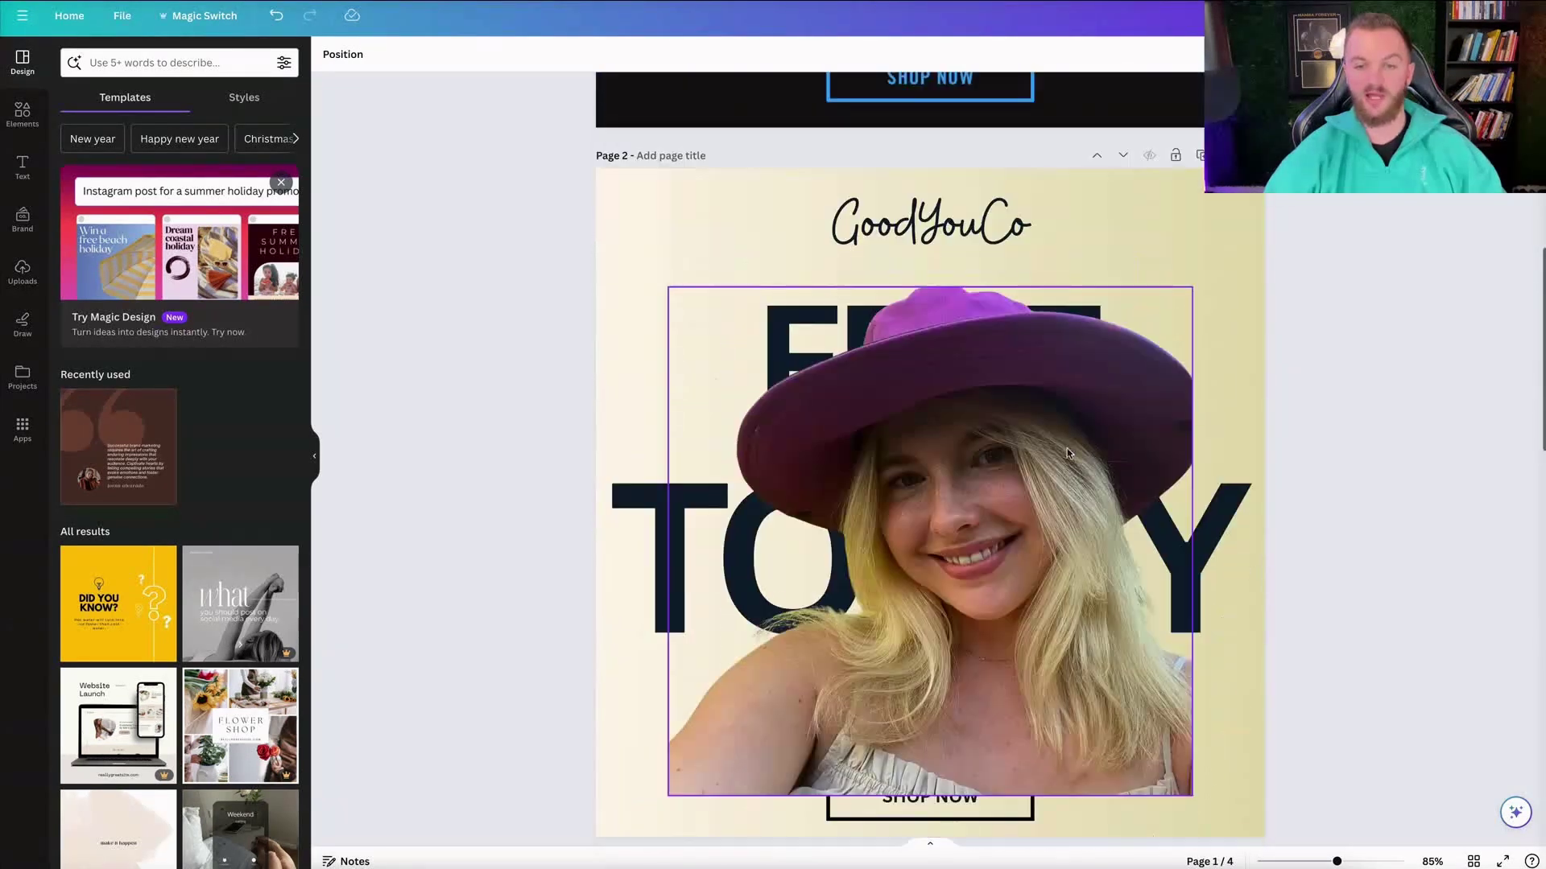
scroll(927, 431, up, 6)
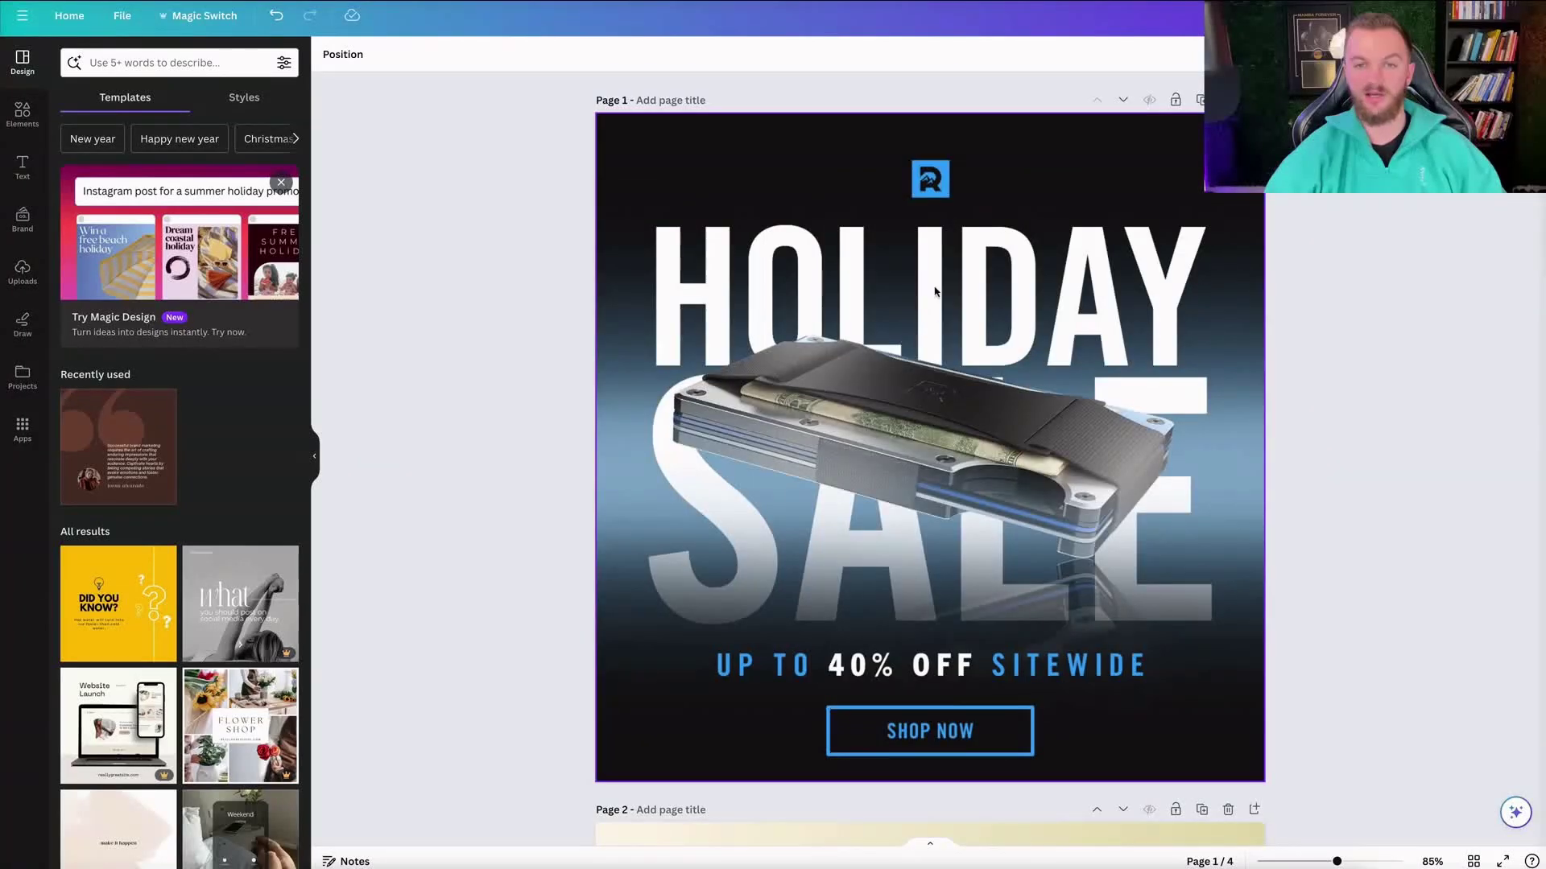
scroll(905, 453, down, 10)
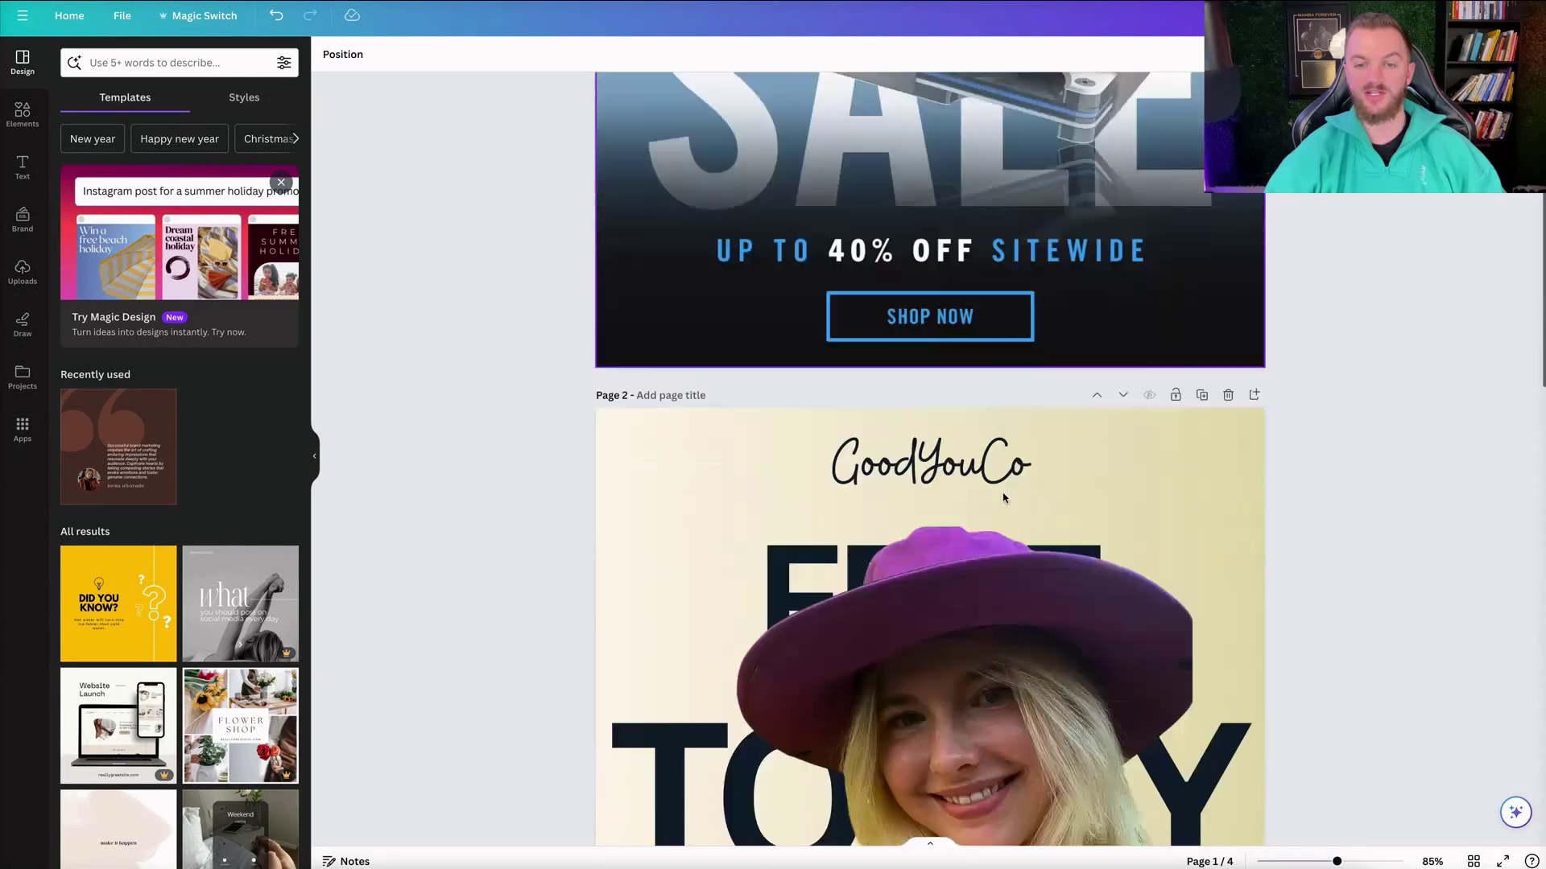
scroll(887, 335, up, 4)
Select the woman's photo on page 2 and scroll through the remaining 'FREE TODAY' pages.
click(886, 336)
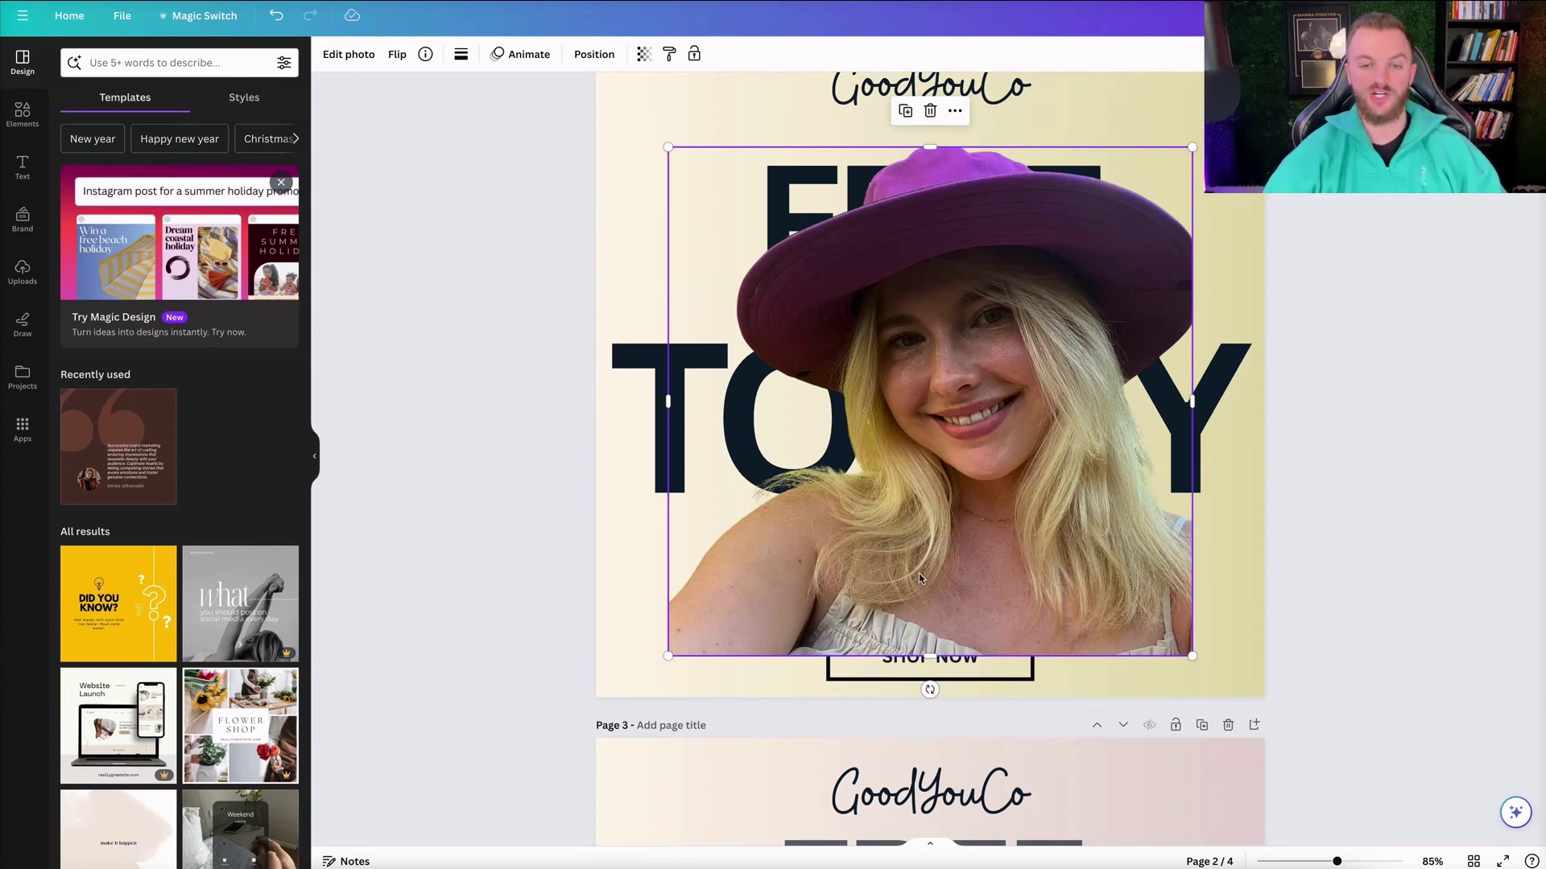
scroll(1167, 405, down, 4)
scroll(1166, 405, down, 13)
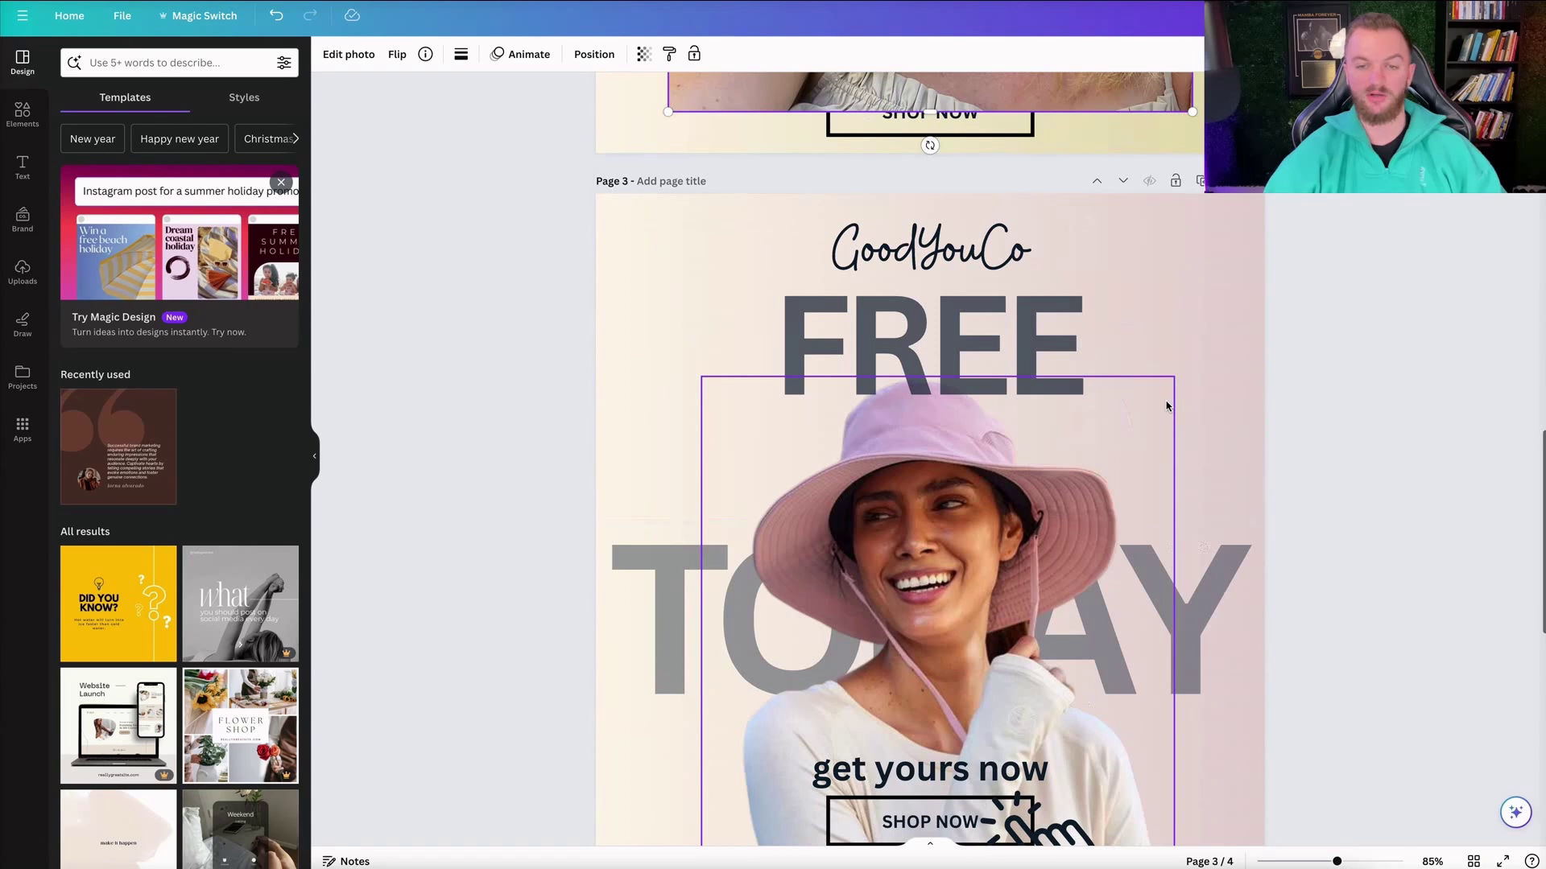
scroll(1166, 407, up, 10)
scroll(1166, 376, up, 20)
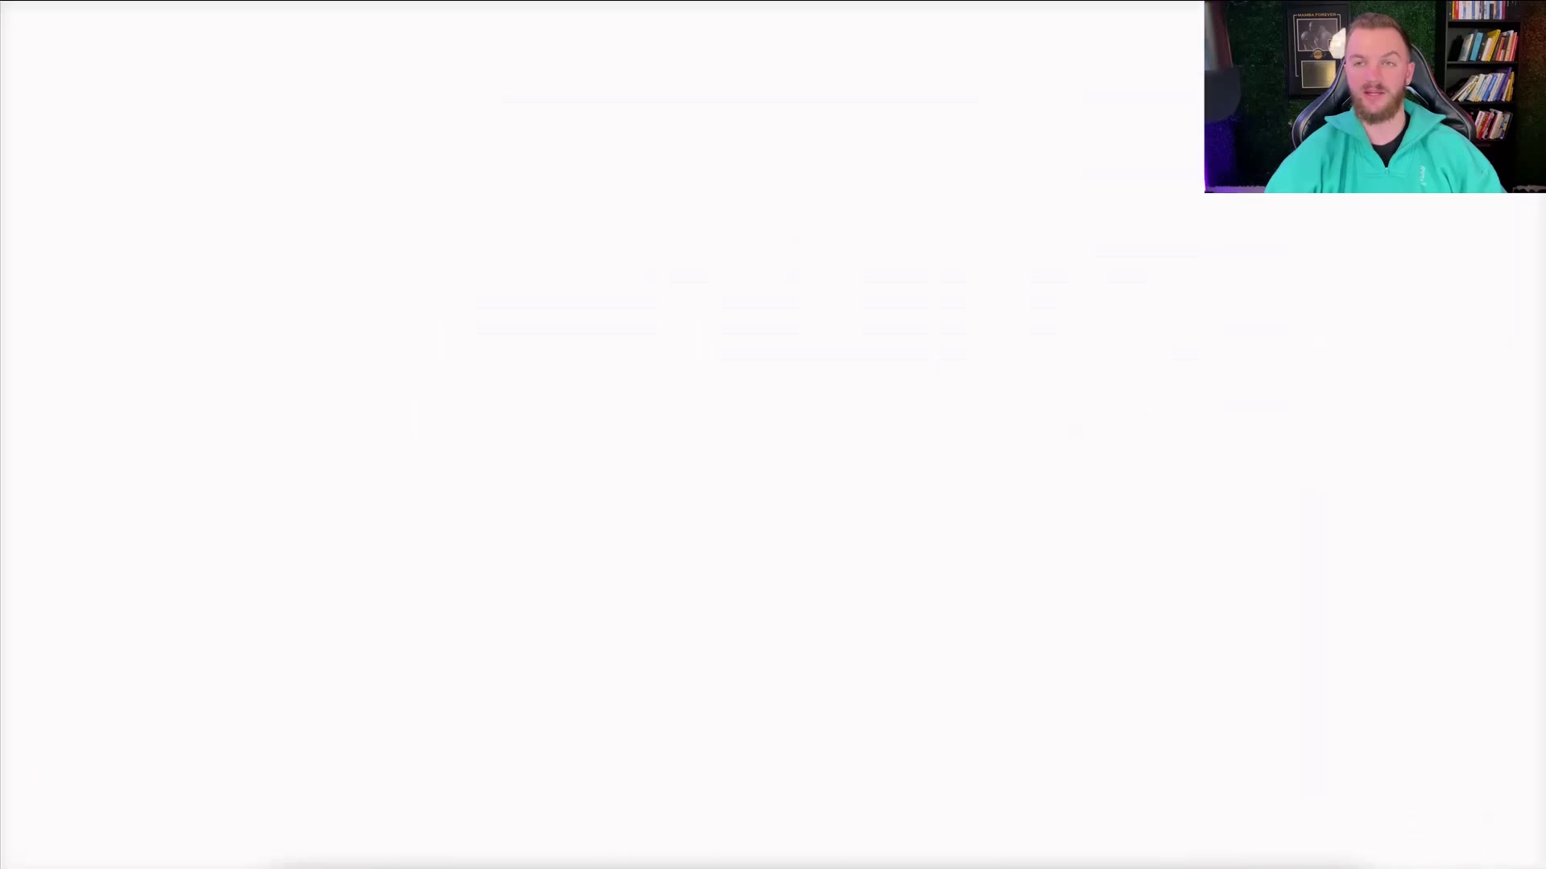
Back in the Static Ad Library, switch the filter to All categories.
scroll(924, 294, down, 10)
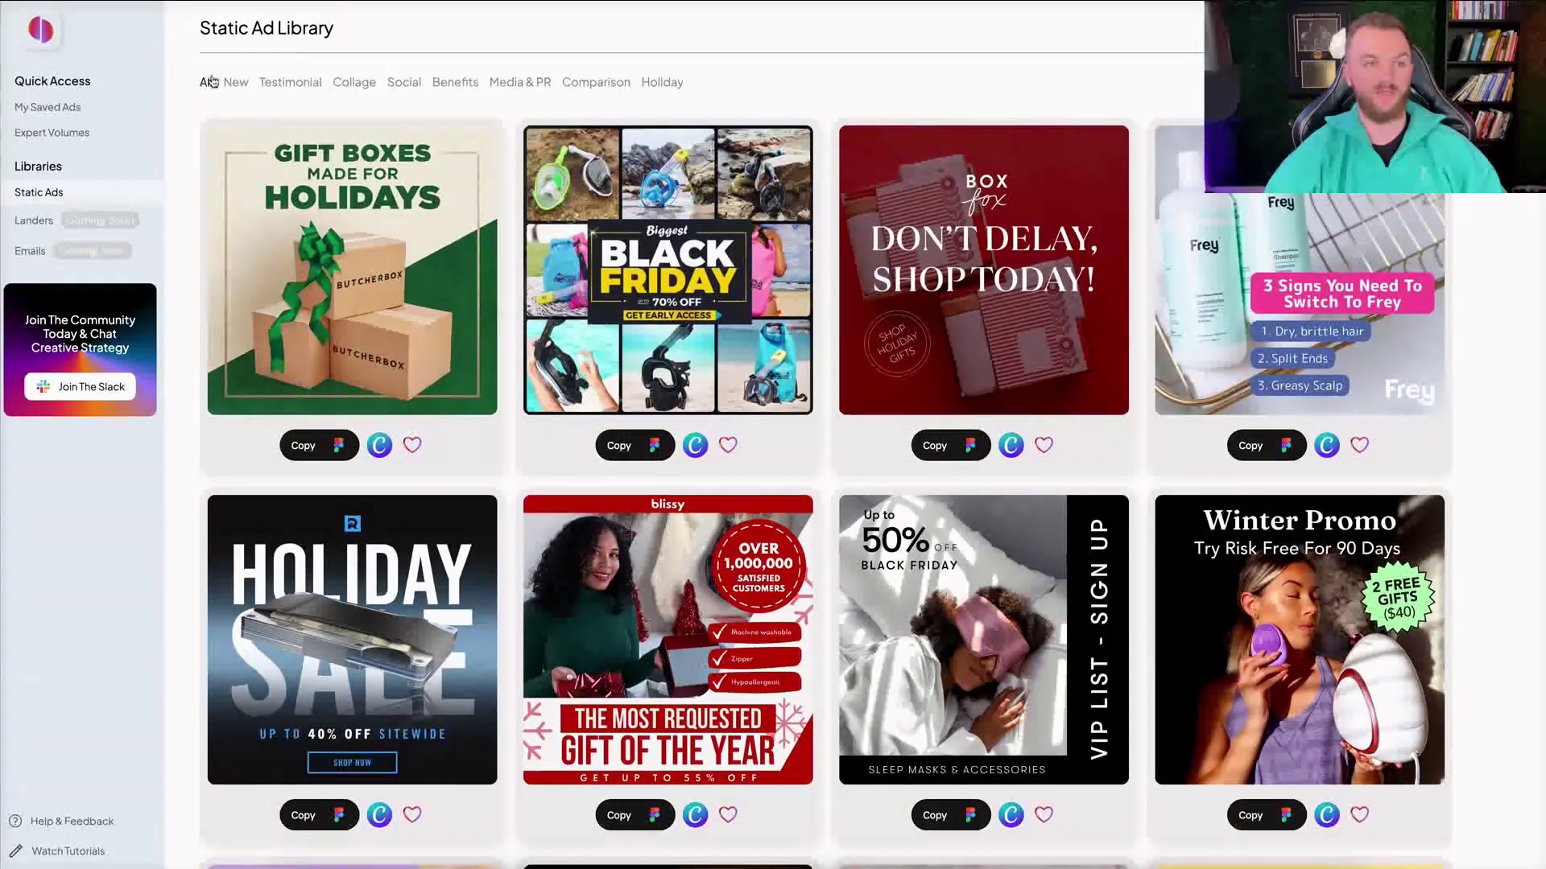
click(209, 81)
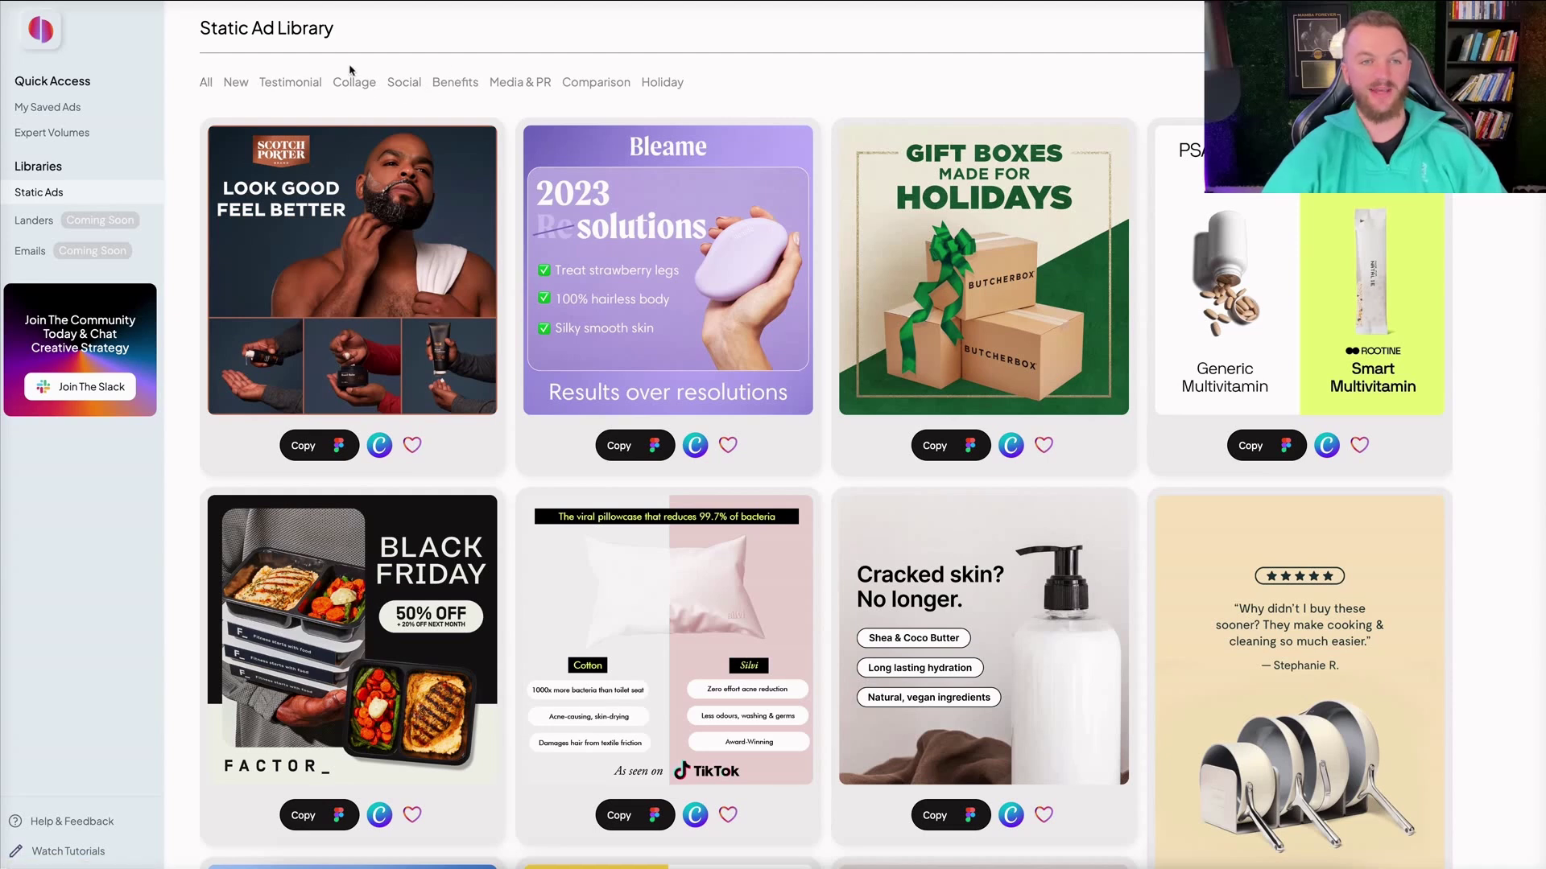
Filter to Comparison ads and open the Aeyla vs THEM template in Canva.
click(597, 84)
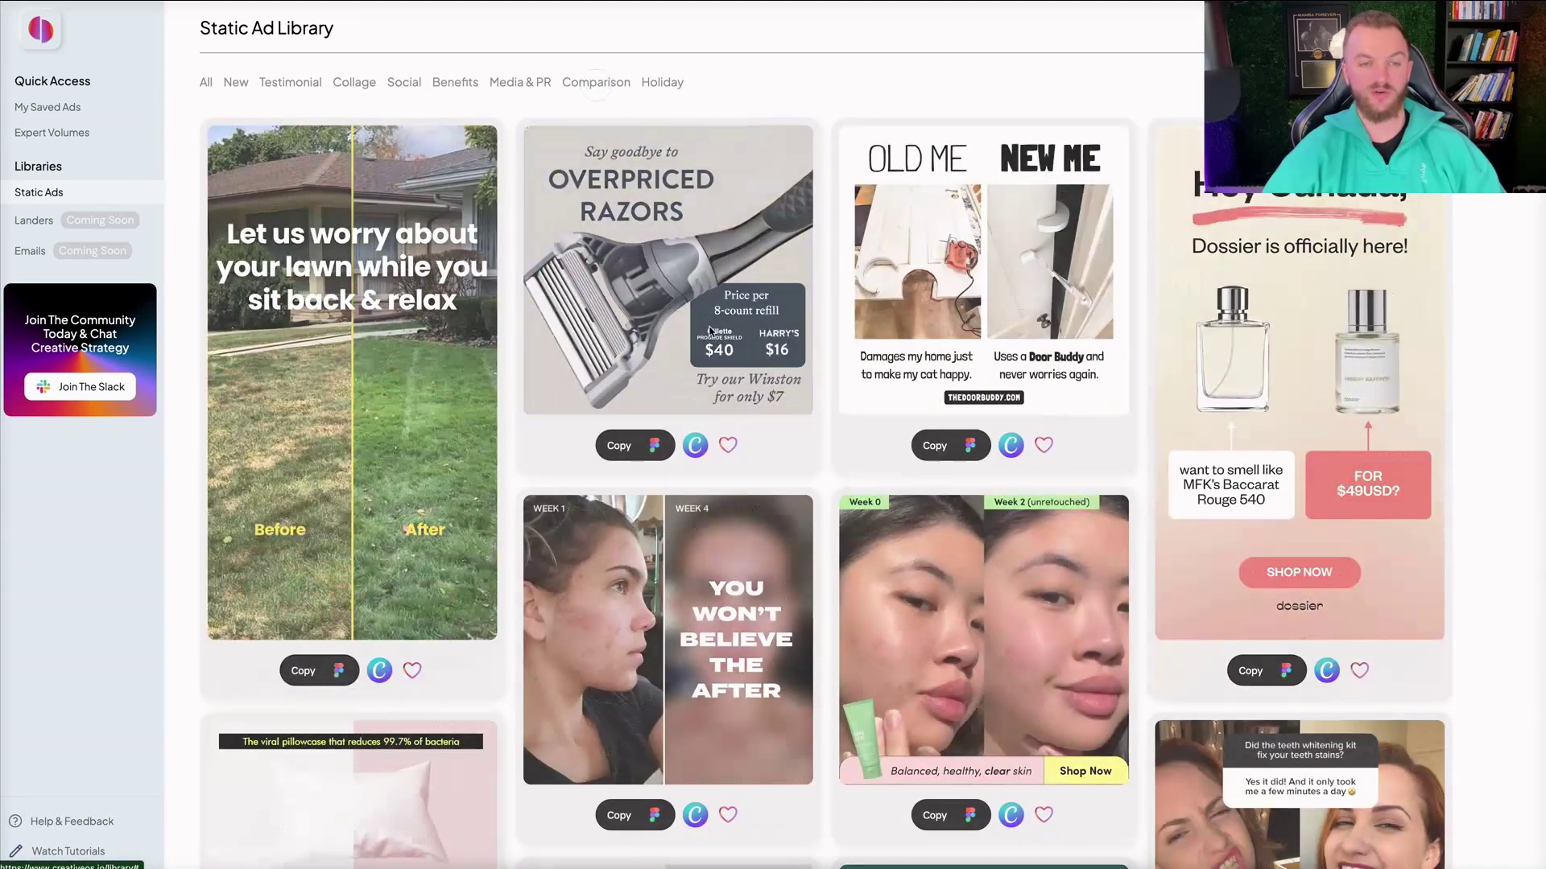
scroll(820, 379, down, 7)
scroll(820, 378, down, 3)
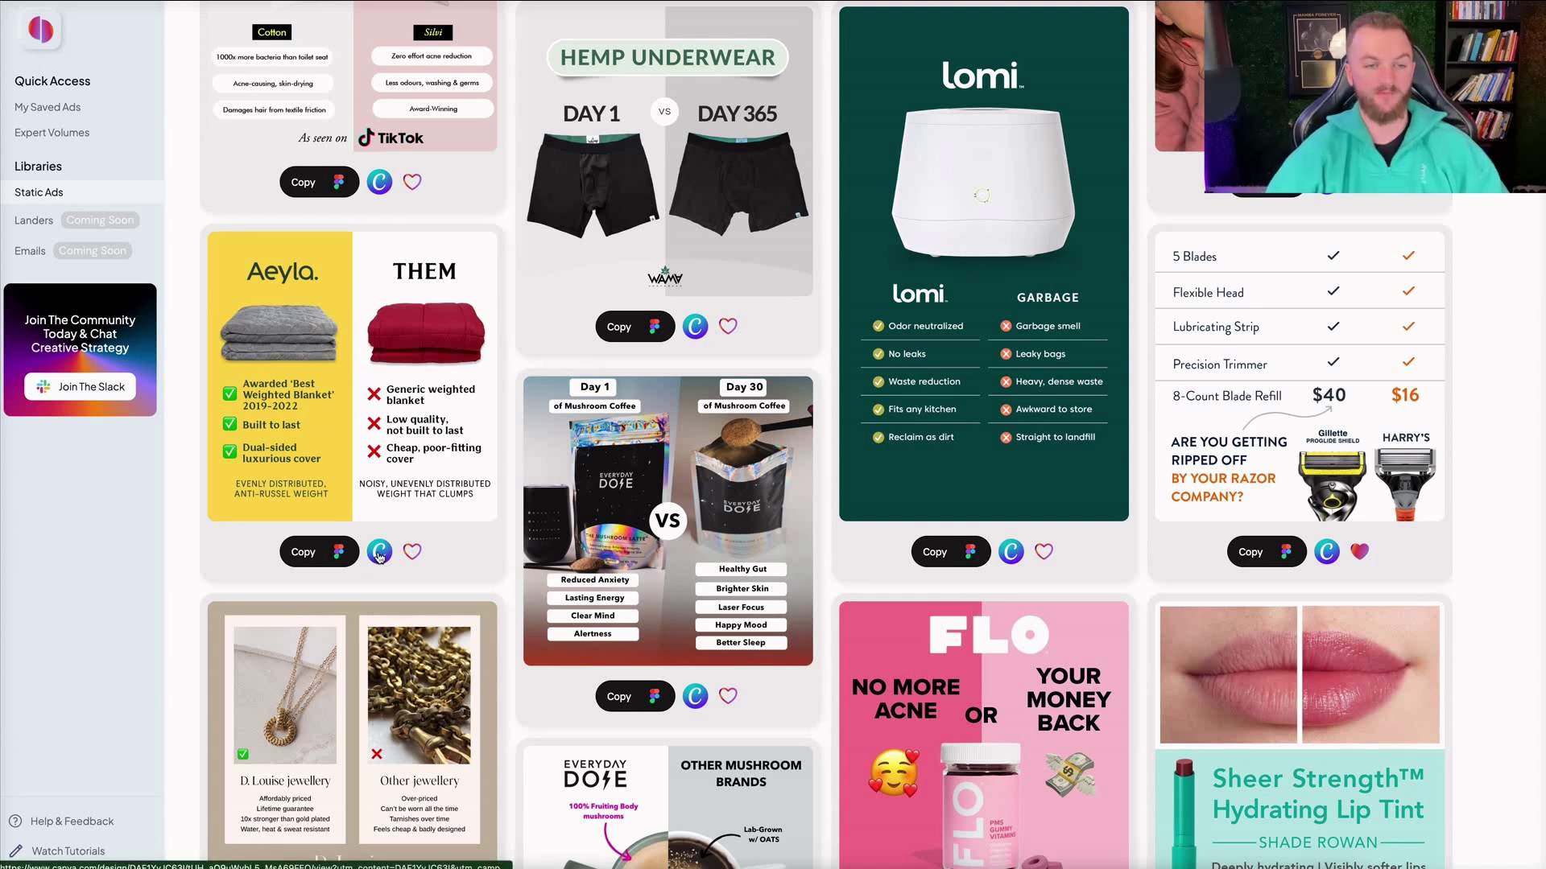
click(380, 553)
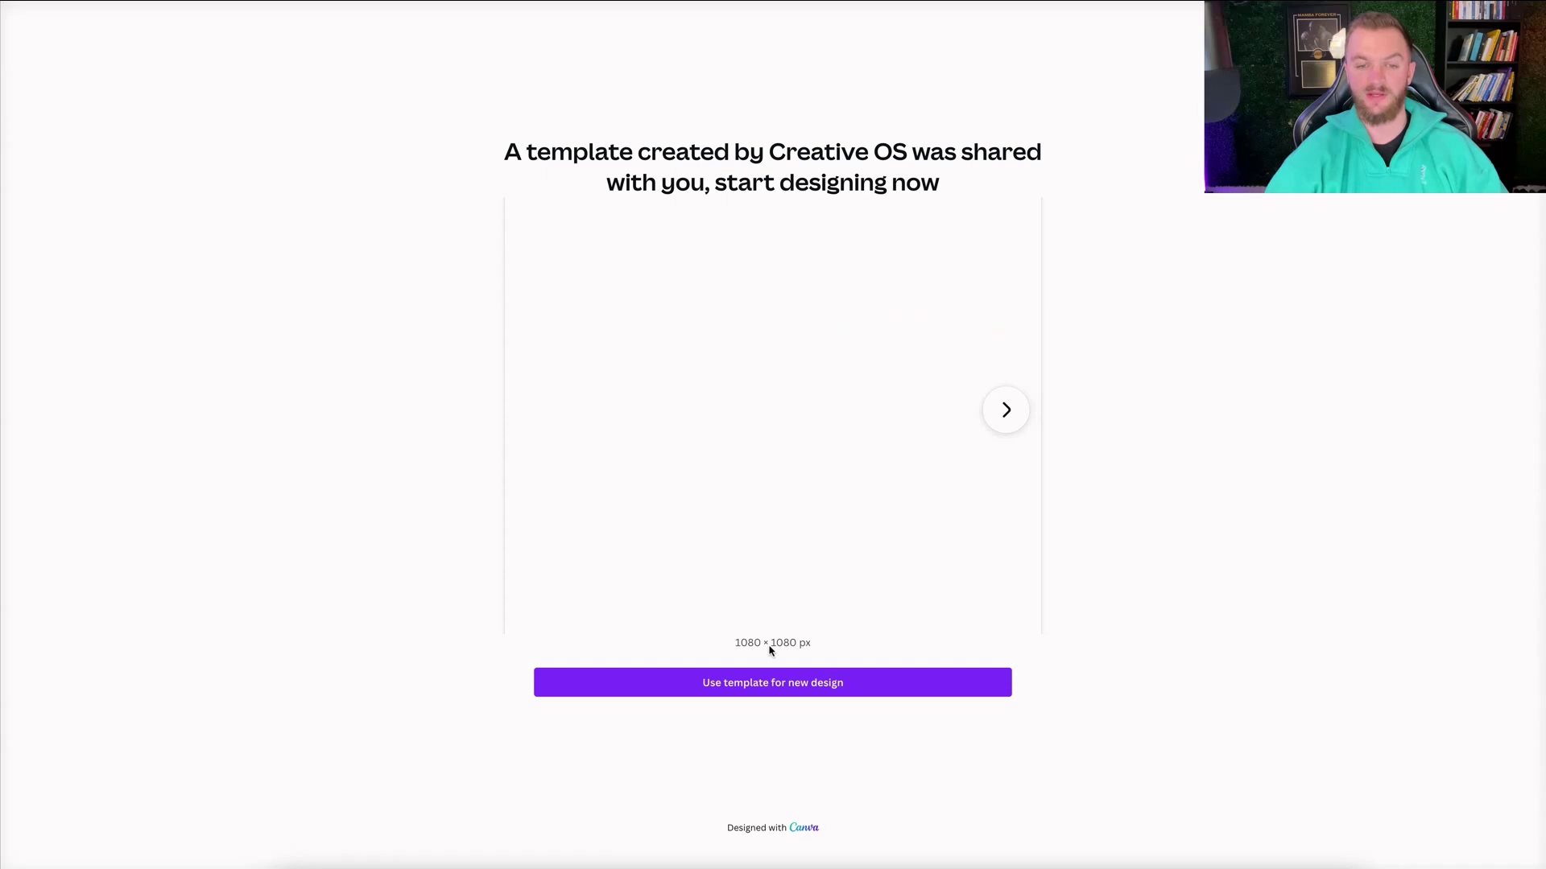
Create a new editable Canva design from the Aeyla vs THEM template.
click(791, 684)
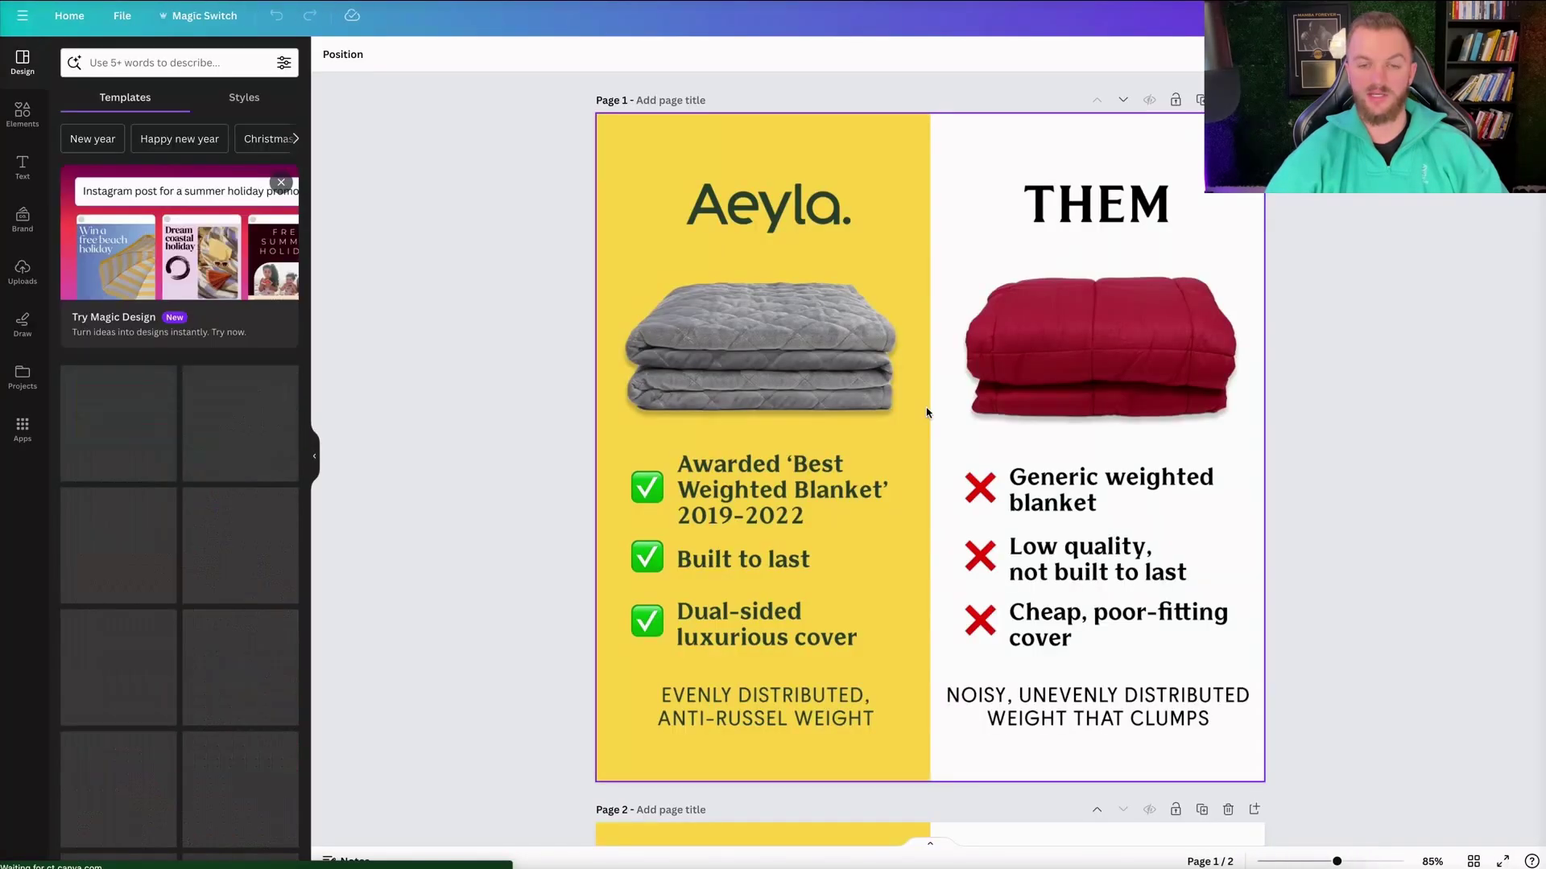
scroll(926, 413, down, 7)
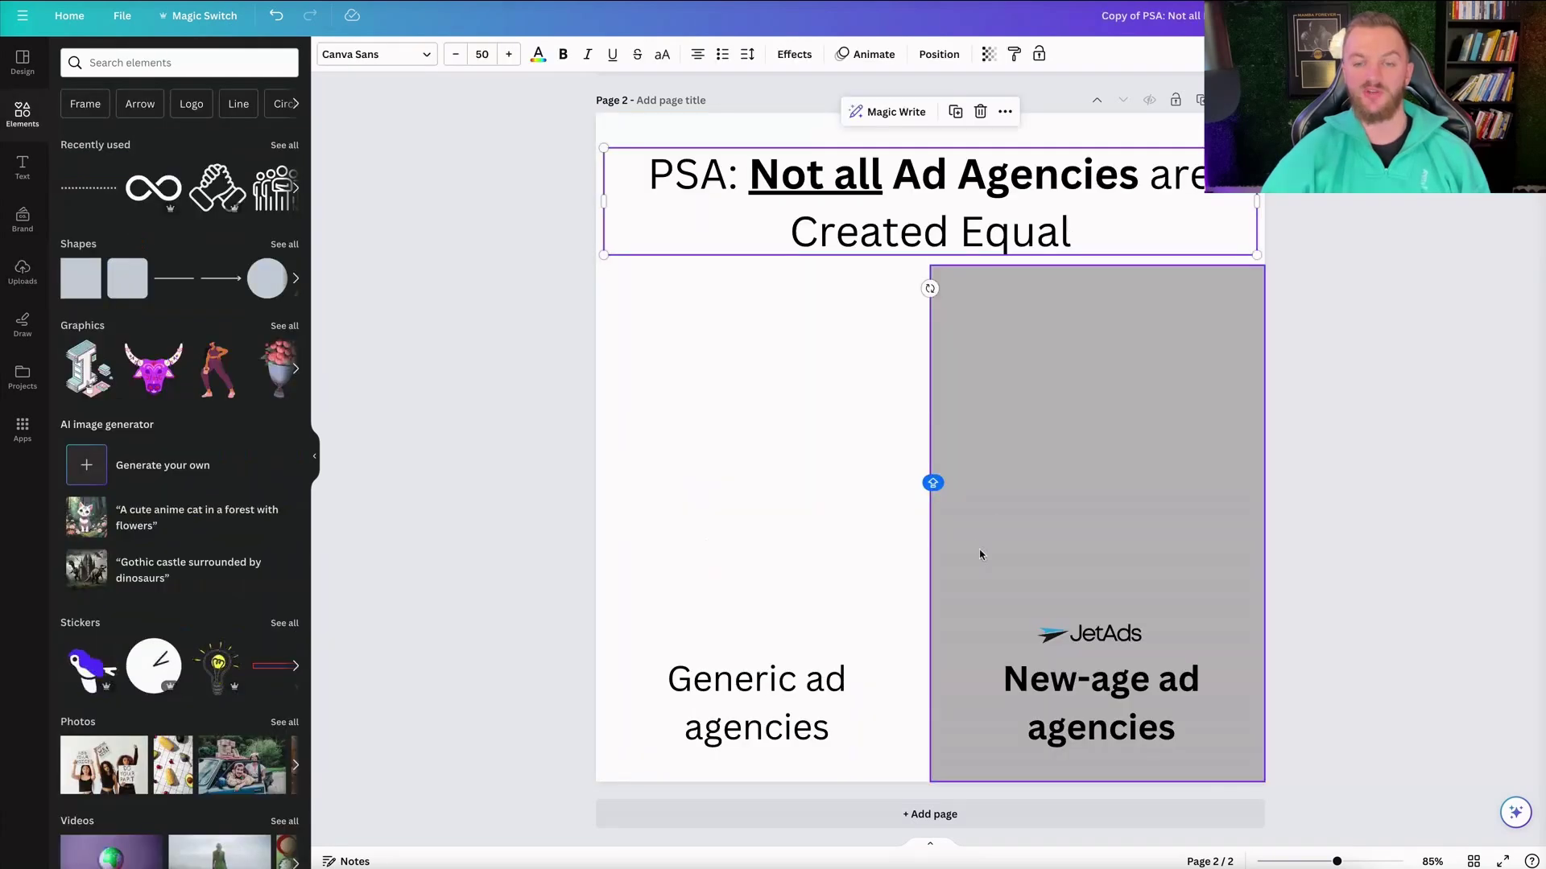
Scroll through the comparison ads in the Creative OS Static Ad Library.
scroll(980, 553, up, 10)
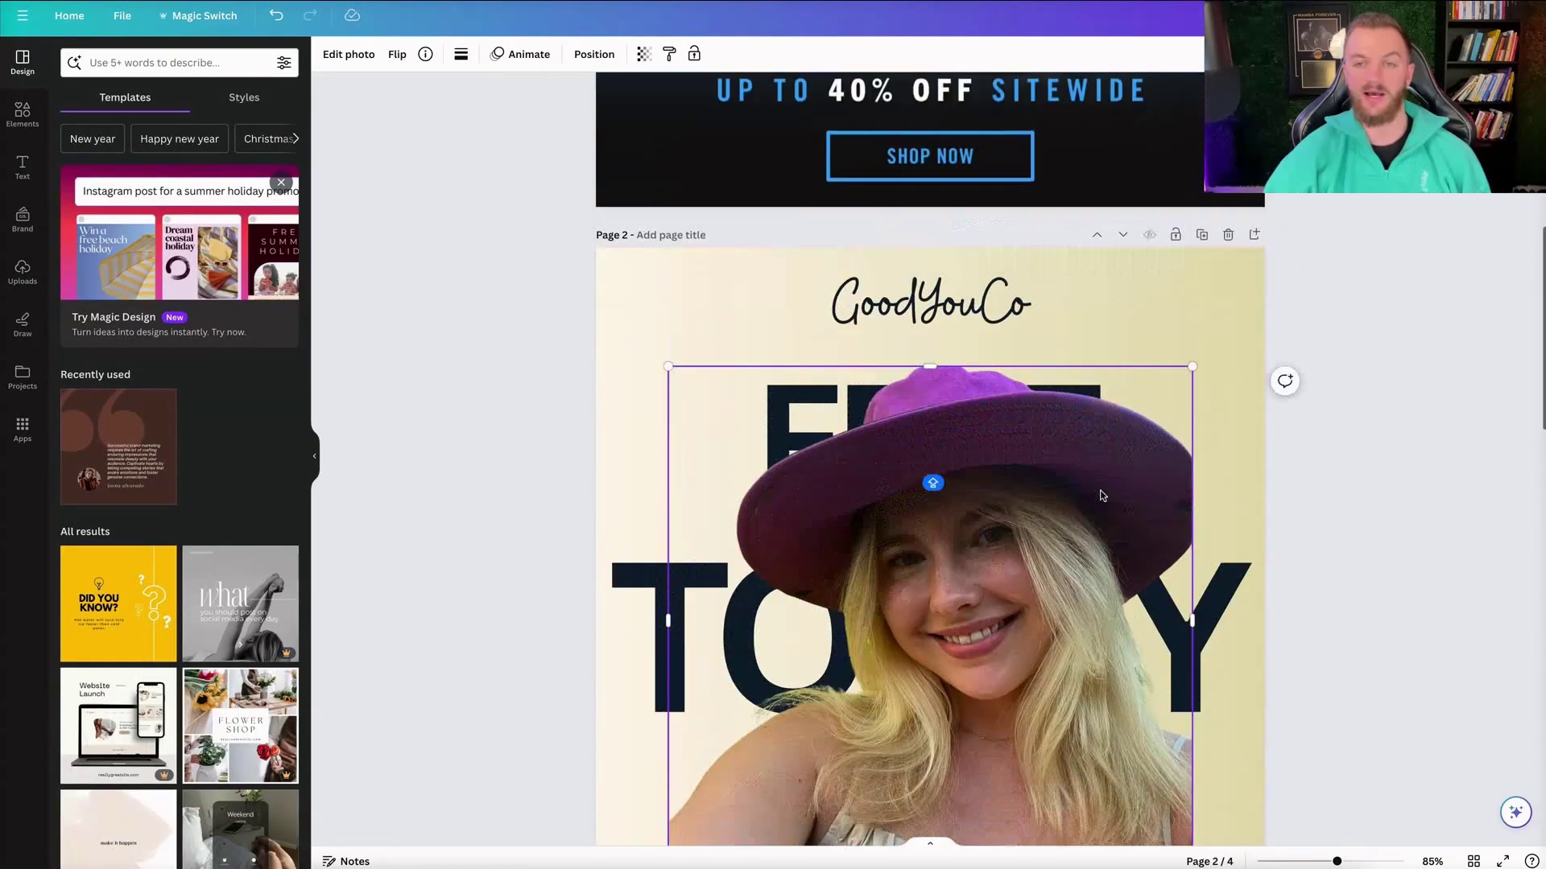
scroll(1102, 496, up, 1)
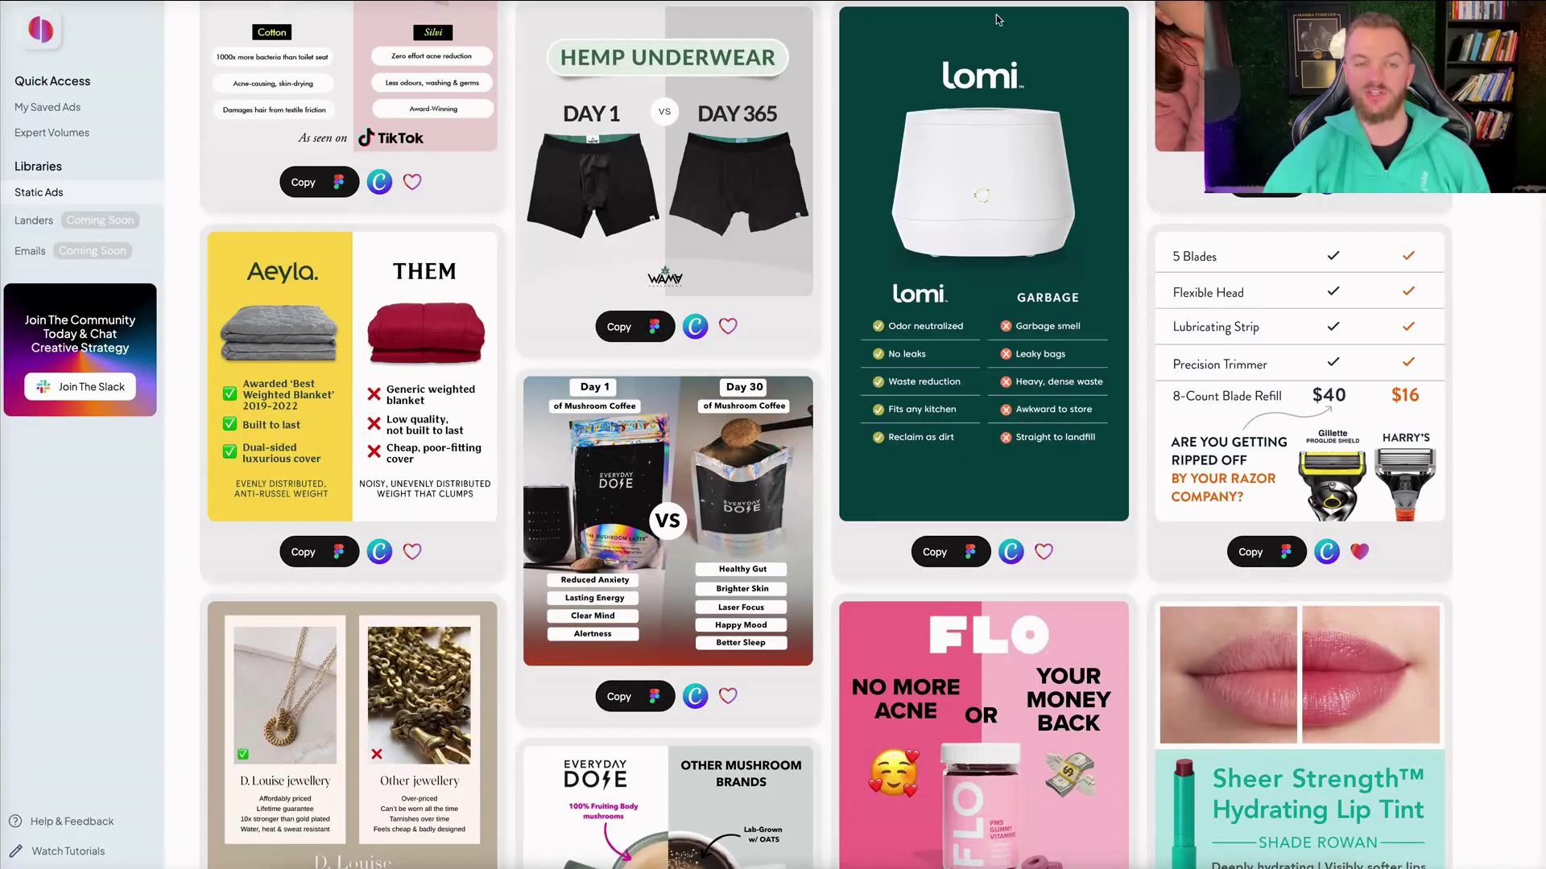
scroll(1007, 366, up, 10)
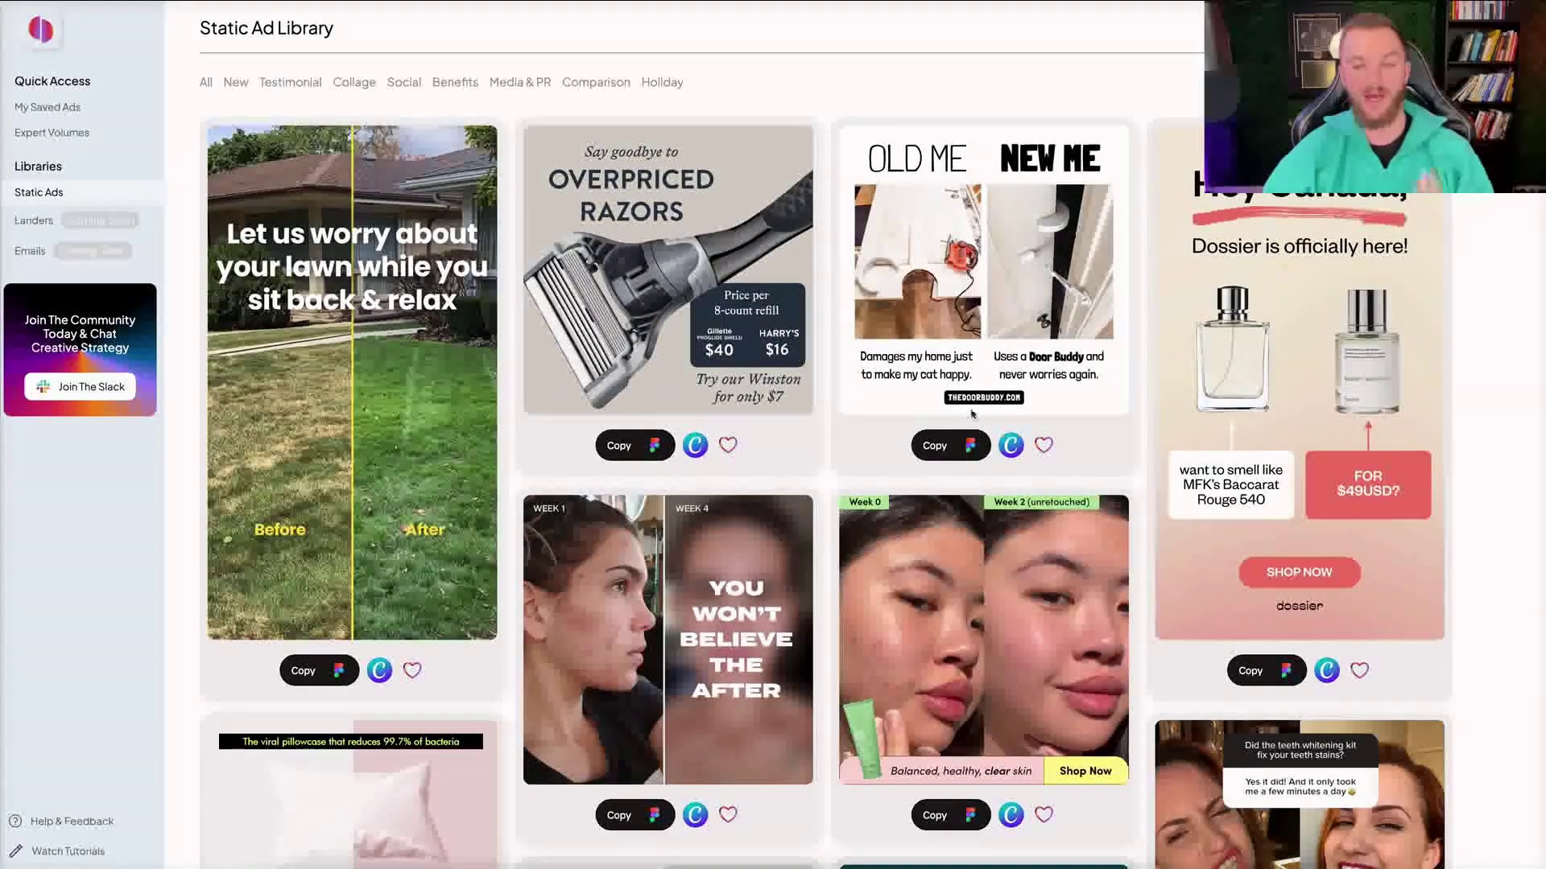
scroll(728, 429, down, 15)
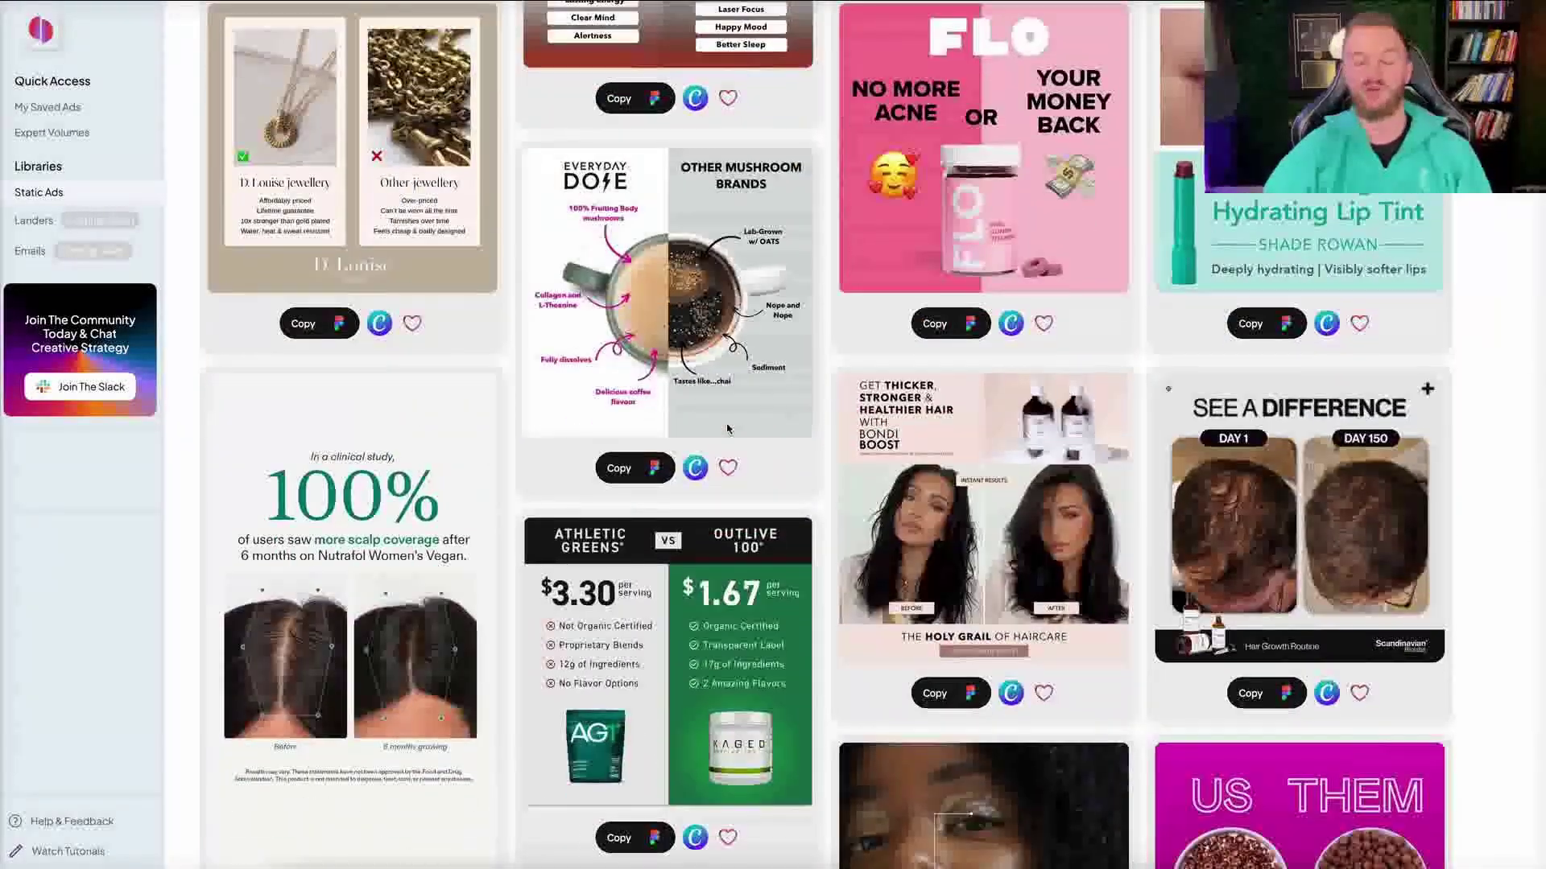